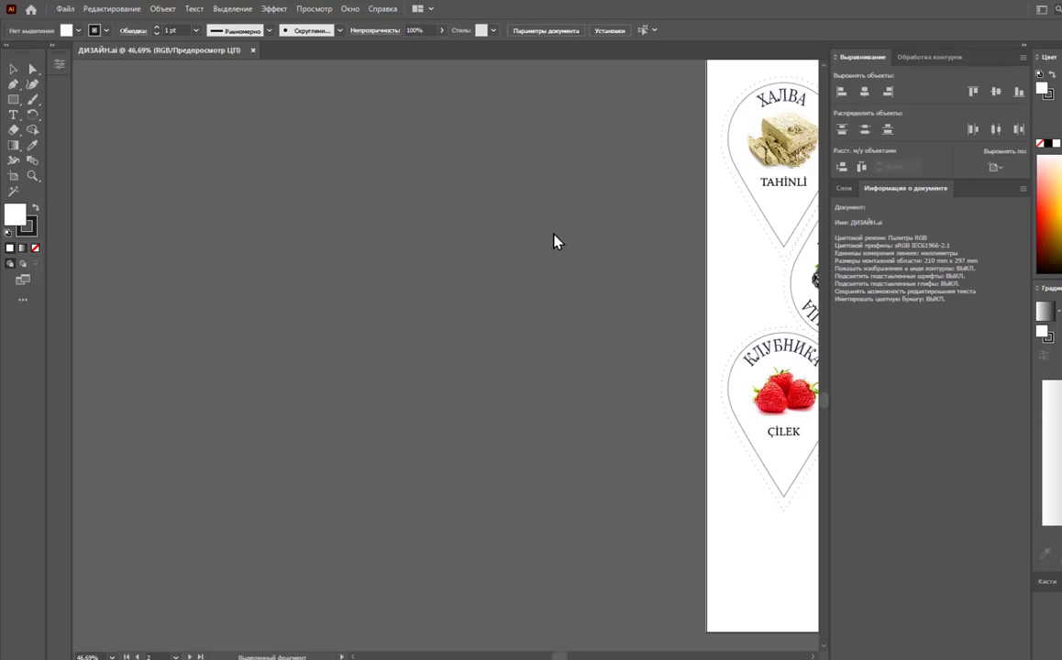
Step: Bring the whole label sheet into view and inspect the top-row and middle label groups
{"action": "left_click_drag", "start_coordinate": [747, 289], "coordinate": [359, 294]}
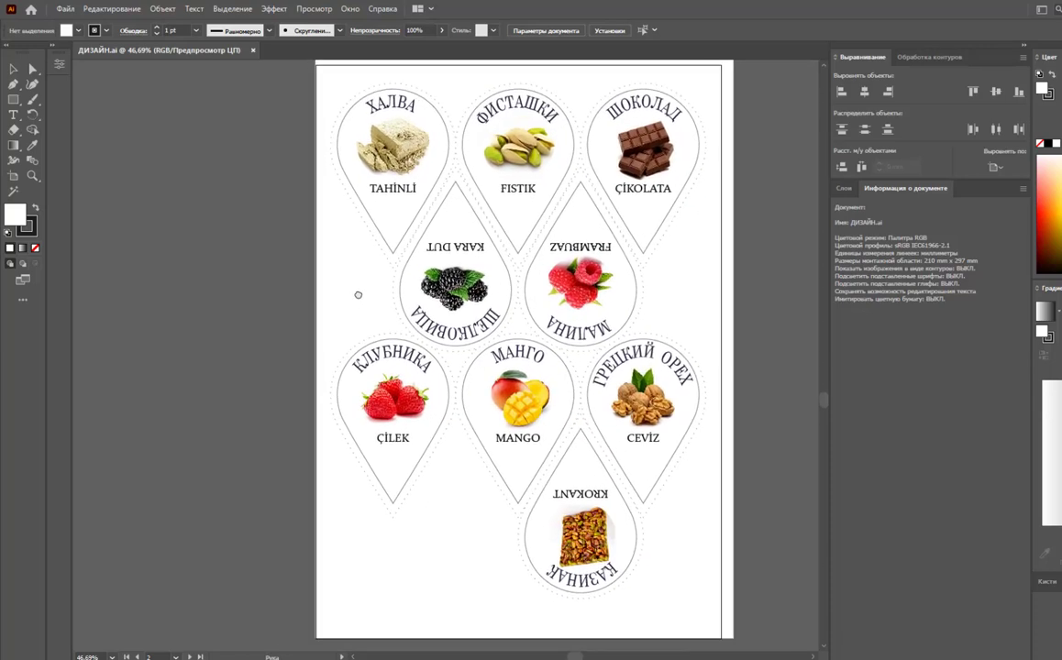
{"action": "left_click", "coordinate": [688, 166]}
{"action": "left_click", "coordinate": [765, 166]}
{"action": "left_click", "coordinate": [613, 291]}
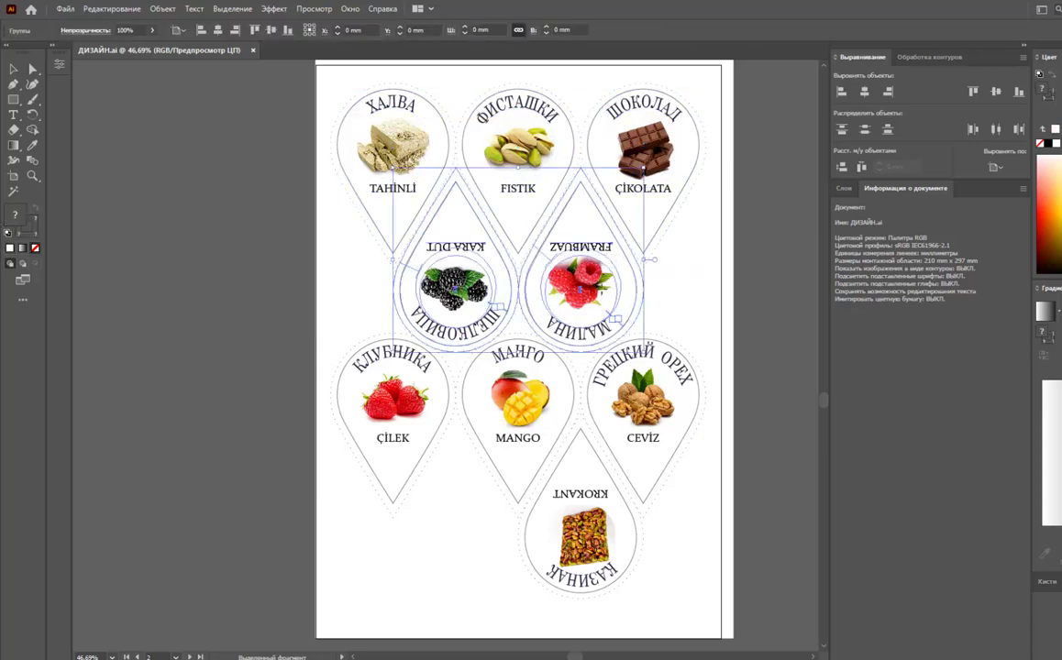
{"action": "left_click", "coordinate": [757, 288]}
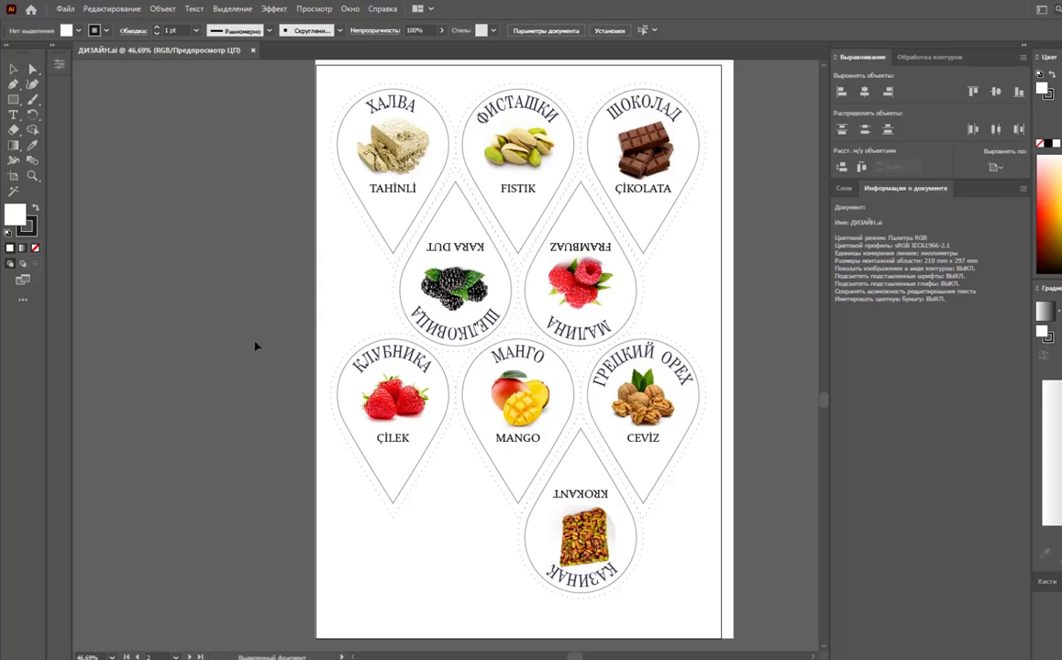
Step: Outline a new artboard on the empty canvas left of the labels page
{"action": "left_click_drag", "start_coordinate": [220, 296], "coordinate": [490, 303]}
{"action": "left_click", "coordinate": [15, 177]}
{"action": "left_click_drag", "start_coordinate": [104, 136], "coordinate": [555, 529]}
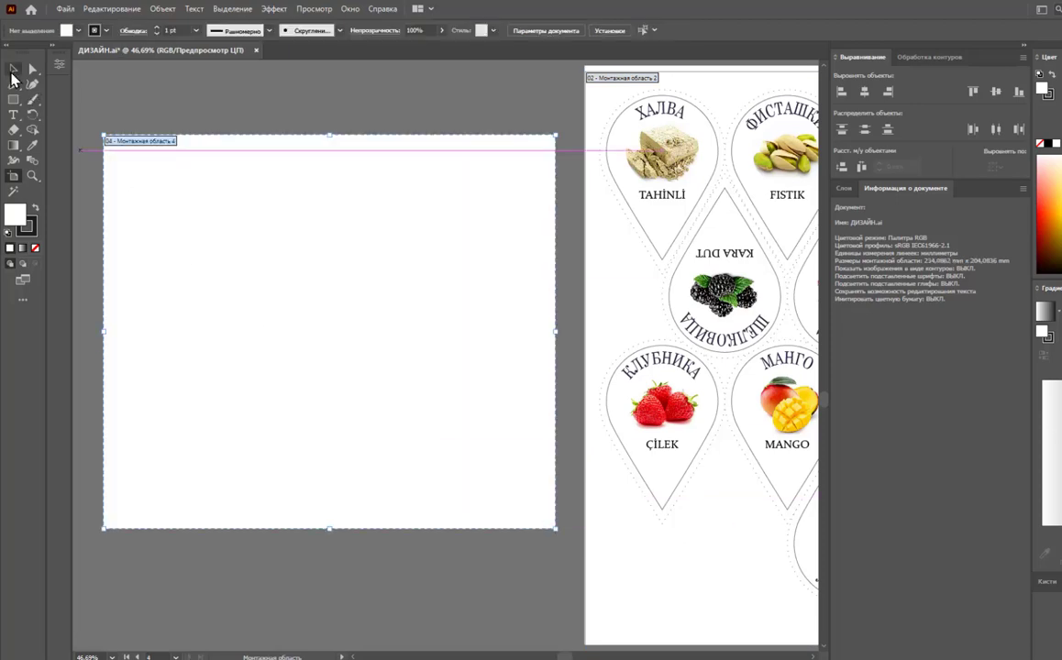
Step: Finish the new artboard and confirm the labels page measures 210 × 297 mm
{"action": "key", "text": "Escape"}
{"action": "mouse_move", "coordinate": [437, 191]}
{"action": "left_mouse_down"}
{"action": "mouse_move", "coordinate": [307, 160]}
{"action": "mouse_move", "coordinate": [150, 206]}
{"action": "left_mouse_up"}
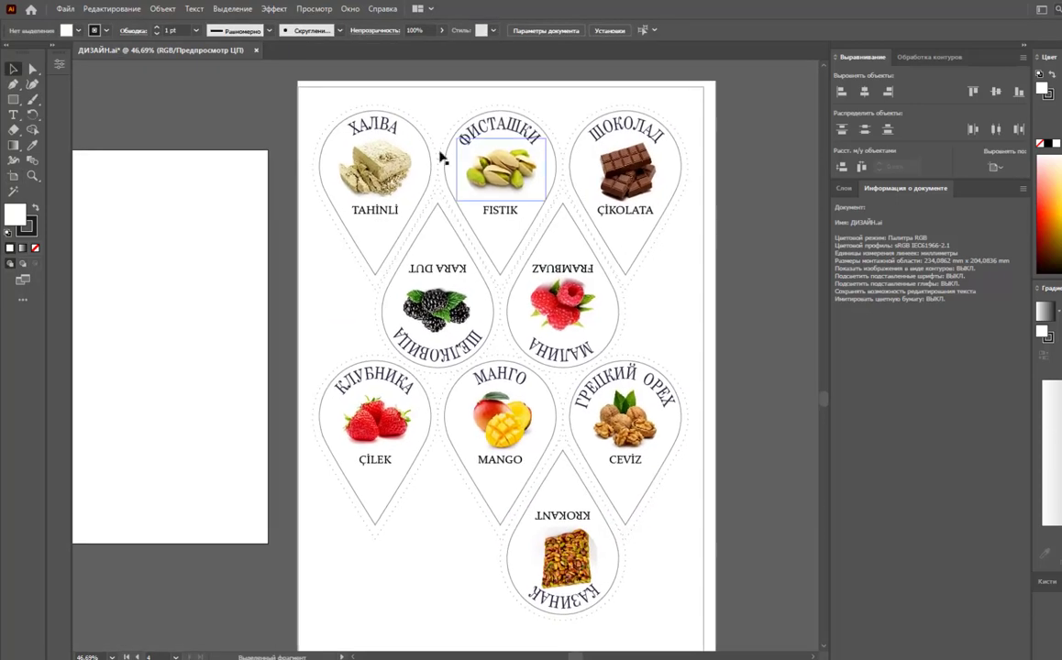
{"action": "left_click", "coordinate": [15, 177]}
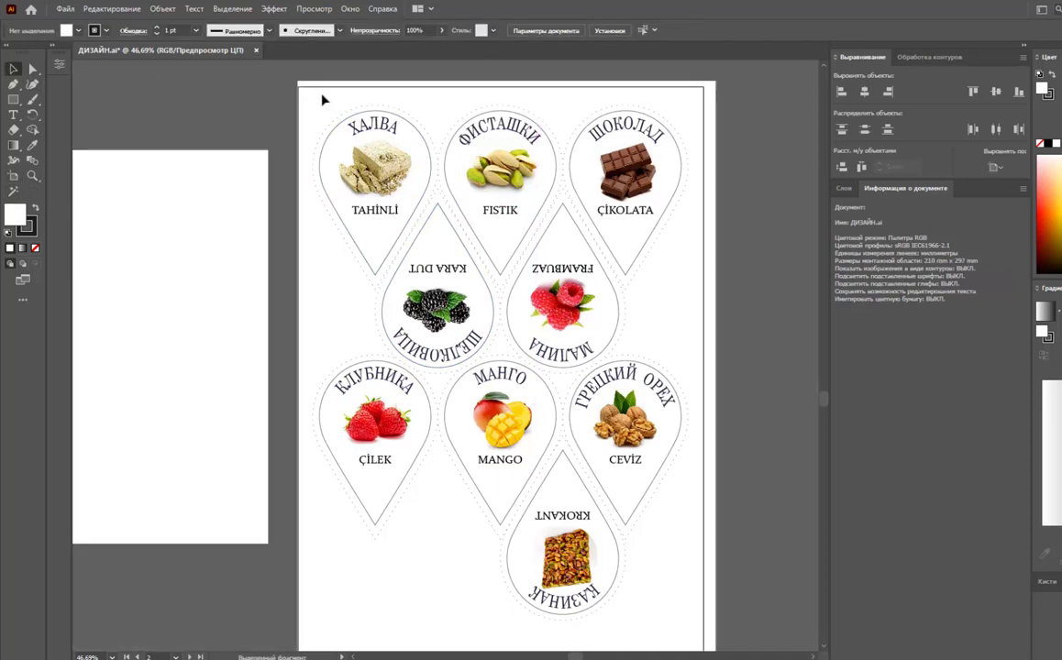
{"action": "left_click", "coordinate": [325, 101]}
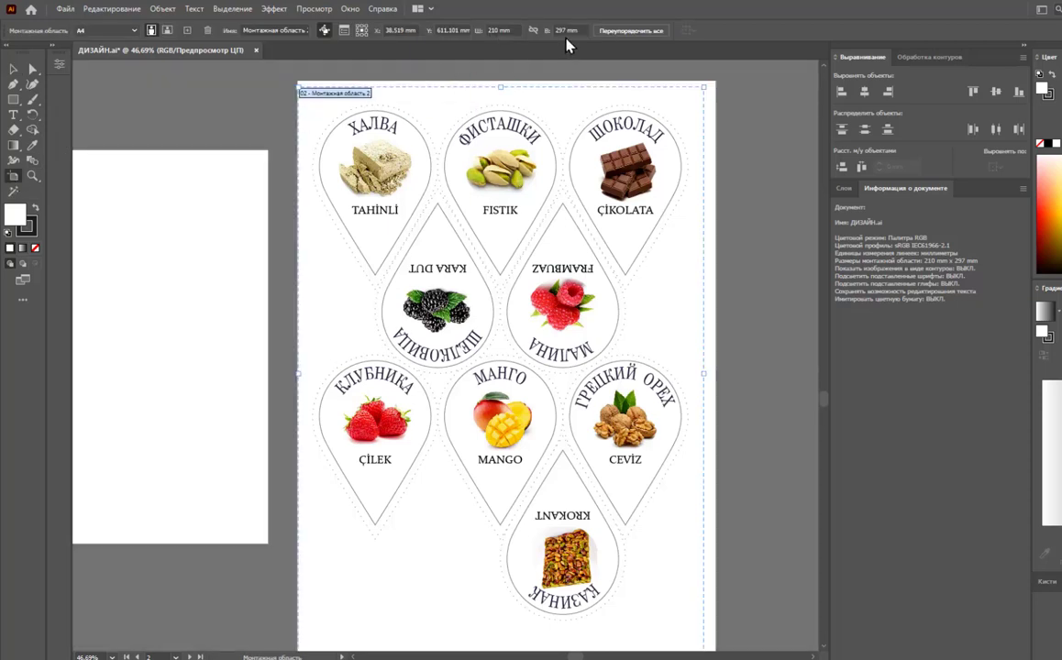
{"action": "scroll", "coordinate": [736, 340], "scroll_direction": "down", "scroll_amount": 1}
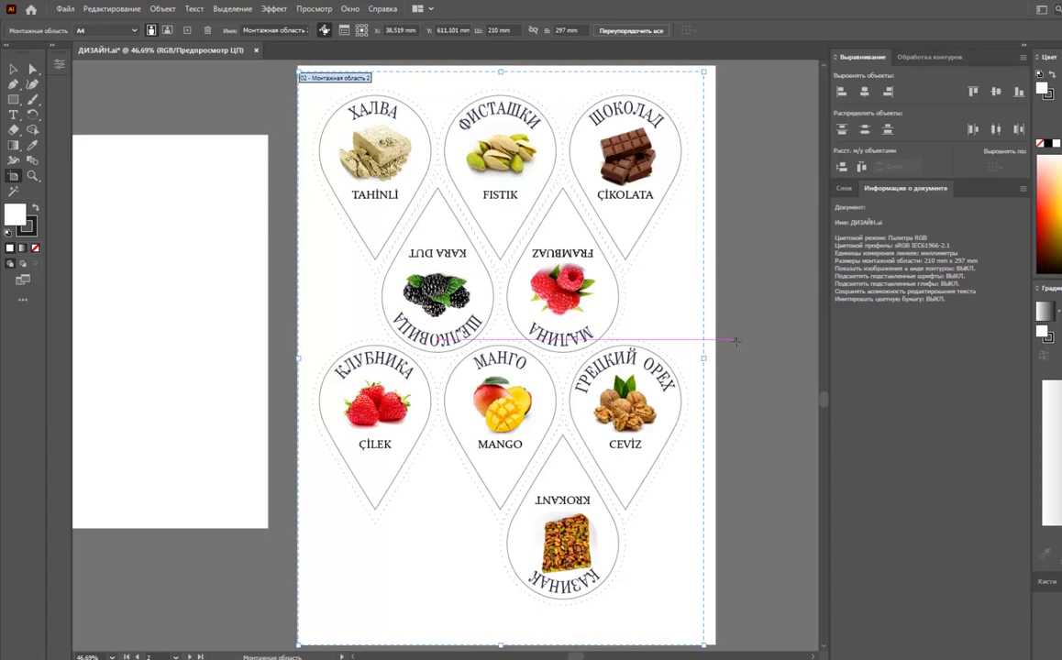
{"action": "scroll", "coordinate": [725, 331], "scroll_direction": "down", "scroll_amount": 1}
{"action": "scroll", "coordinate": [701, 312], "scroll_direction": "down", "scroll_amount": 1}
{"action": "scroll", "coordinate": [681, 296], "scroll_direction": "up", "scroll_amount": 1}
{"action": "scroll", "coordinate": [685, 266], "scroll_direction": "up", "scroll_amount": 1}
{"action": "left_click", "coordinate": [12, 68]}
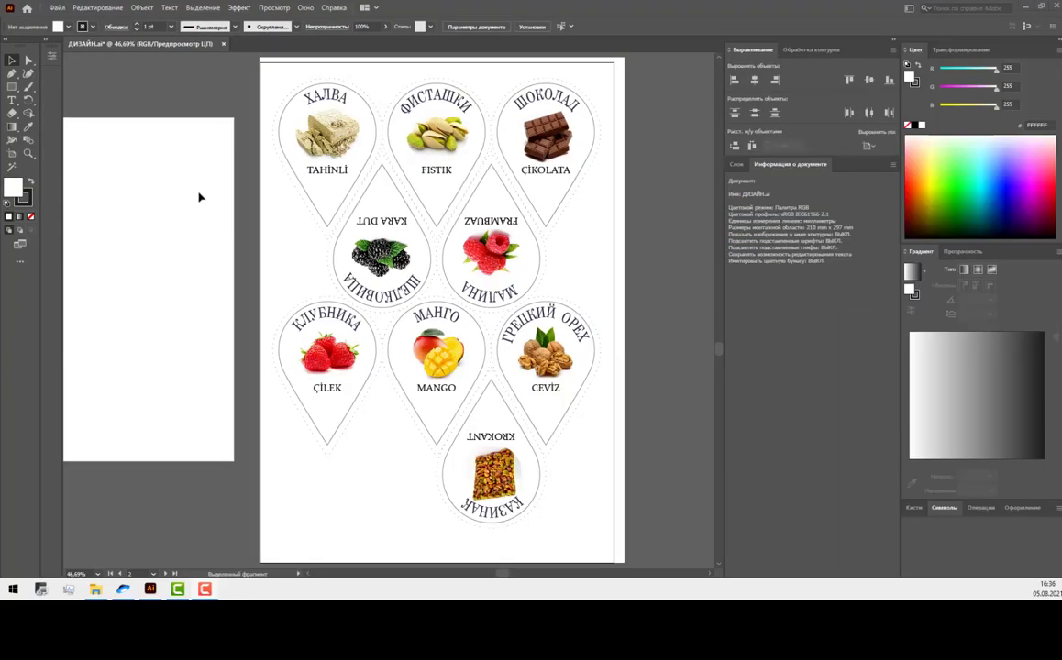
Step: Alt-drag a copy of the ХАЛВА / TAHİNLİ label onto the blank left artboard
{"action": "key", "text": "ctrl+plus"}
{"action": "key", "text": "ctrl+plus"}
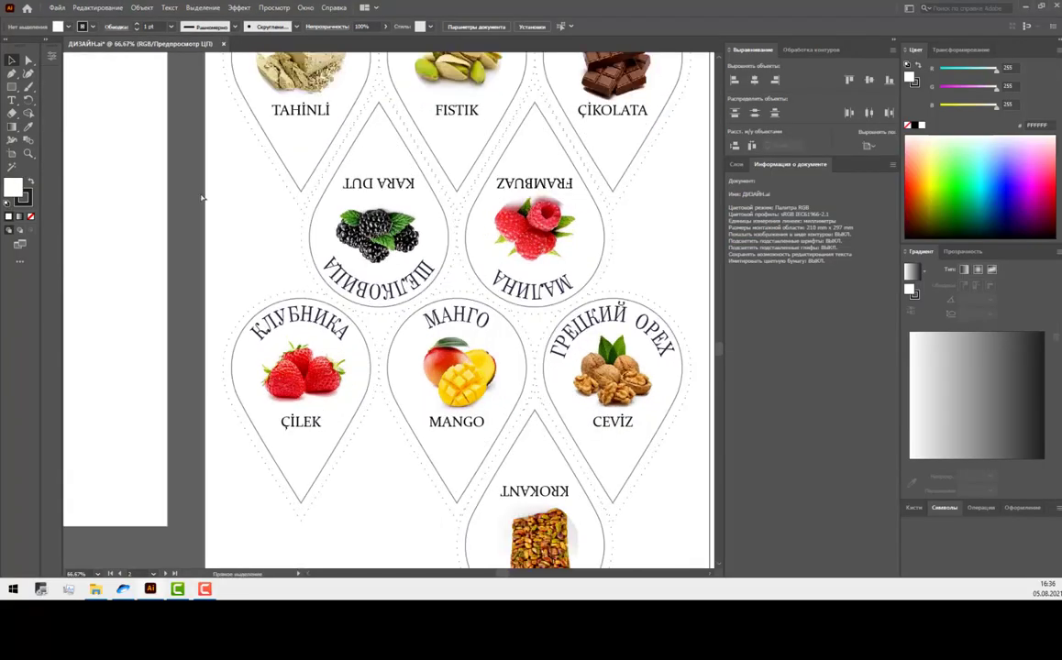
{"action": "scroll", "coordinate": [625, 225], "scroll_direction": "right", "scroll_amount": 5}
{"action": "scroll", "coordinate": [513, 222], "scroll_direction": "left", "scroll_amount": 4}
{"action": "left_click", "coordinate": [458, 240]}
{"action": "key", "text": "ctrl+minus"}
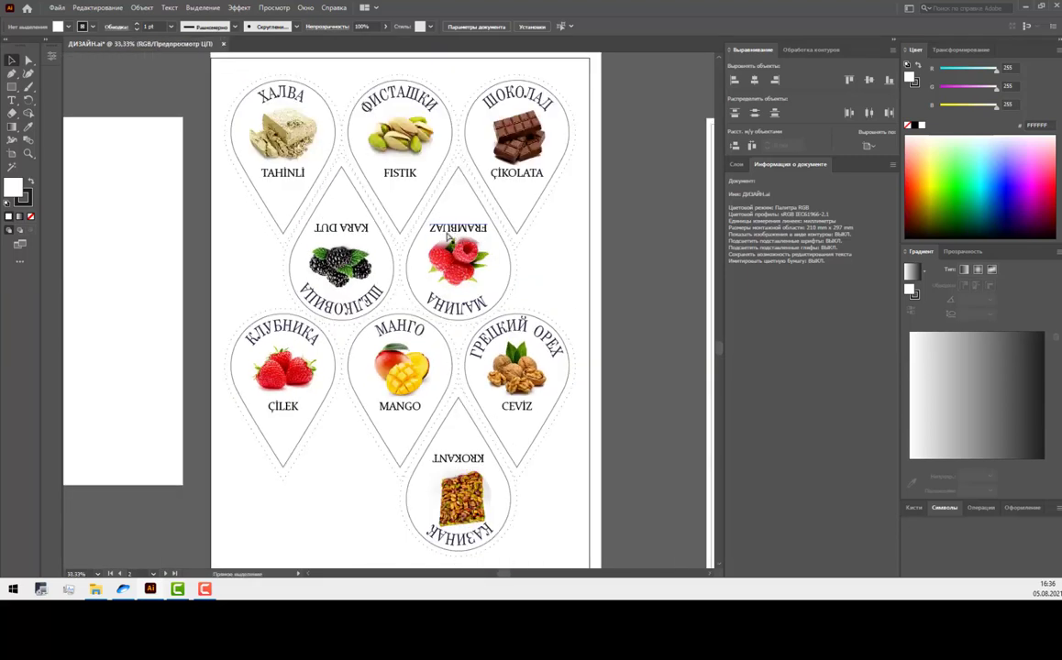
{"action": "key", "text": "ctrl+minus"}
{"action": "left_click_drag", "start_coordinate": [280, 245], "coordinate": [600, 92]}
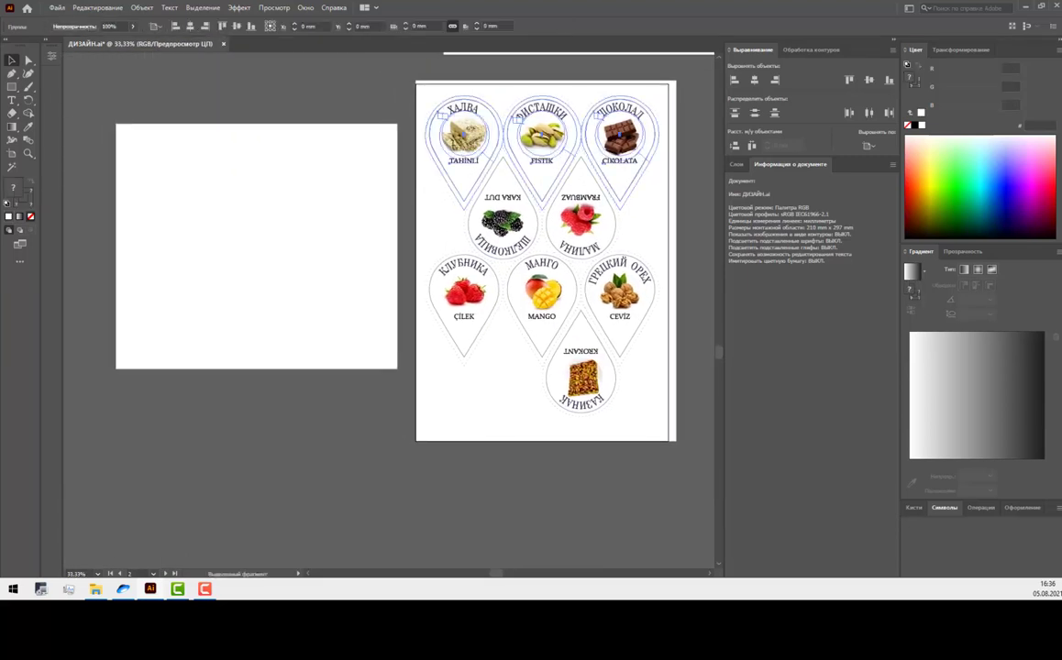
{"action": "left_click", "coordinate": [505, 88]}
{"action": "left_click", "coordinate": [474, 142]}
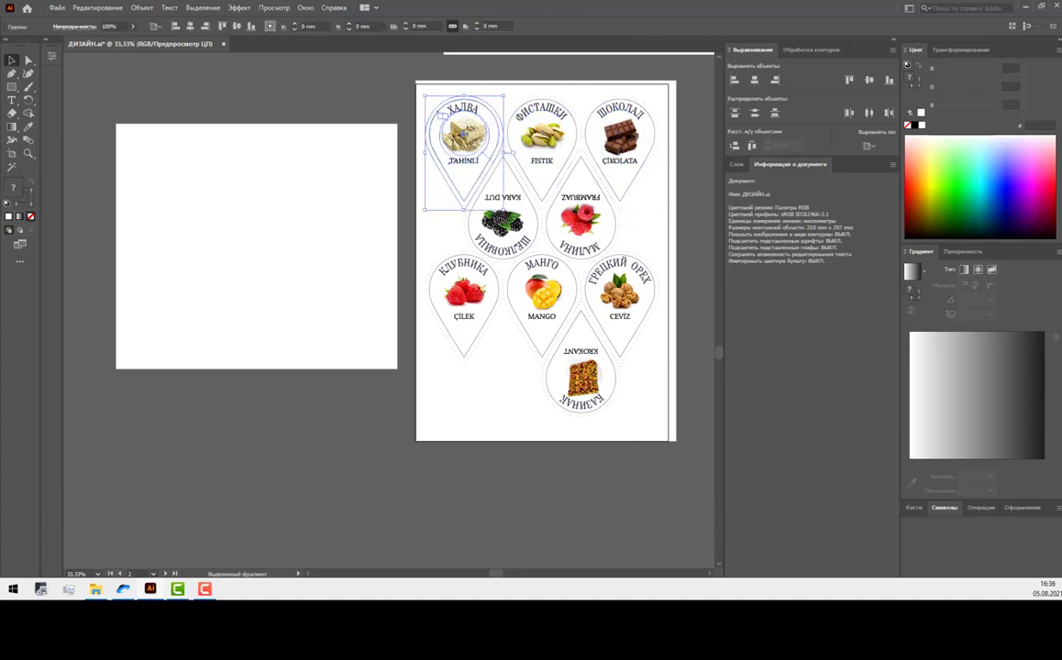
{"action": "left_click_drag", "start_coordinate": [474, 140], "coordinate": [309, 222]}
{"action": "left_click", "coordinate": [216, 215]}
Step: Zoom in on the copied Халва label, leaving room beside it
{"action": "key", "text": "z"}
{"action": "left_click_drag", "start_coordinate": [152, 174], "coordinate": [384, 310]}
{"action": "key", "text": "v"}
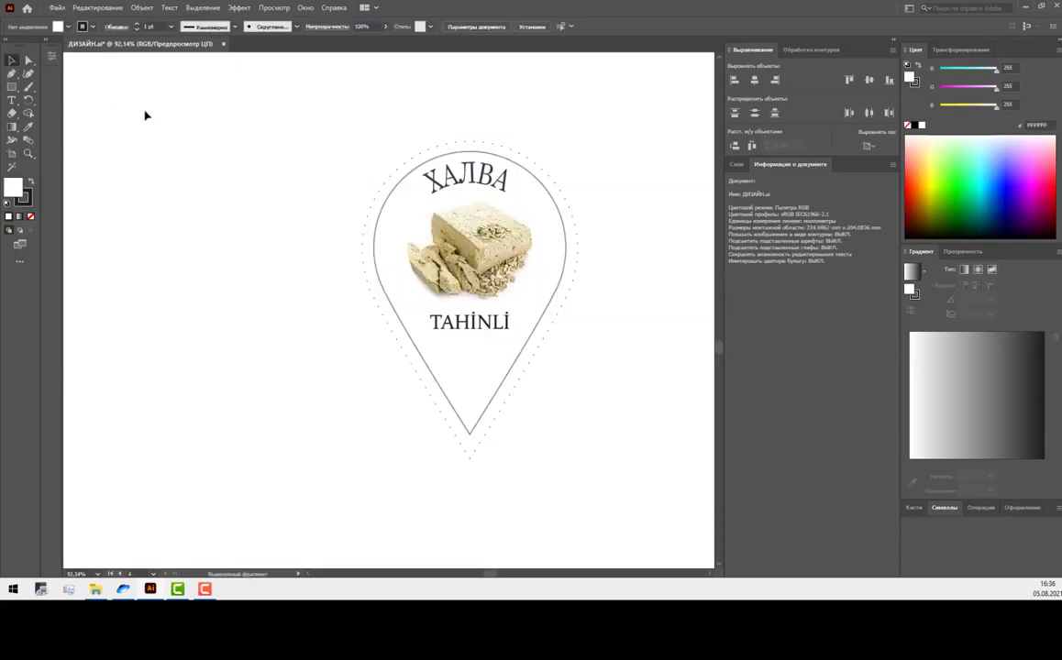
{"action": "key", "text": "ctrl+minus"}
Step: Draw a circle with the Ellipse tool left of the Халва label
{"action": "left_click", "coordinate": [12, 86]}
{"action": "left_click", "coordinate": [51, 105]}
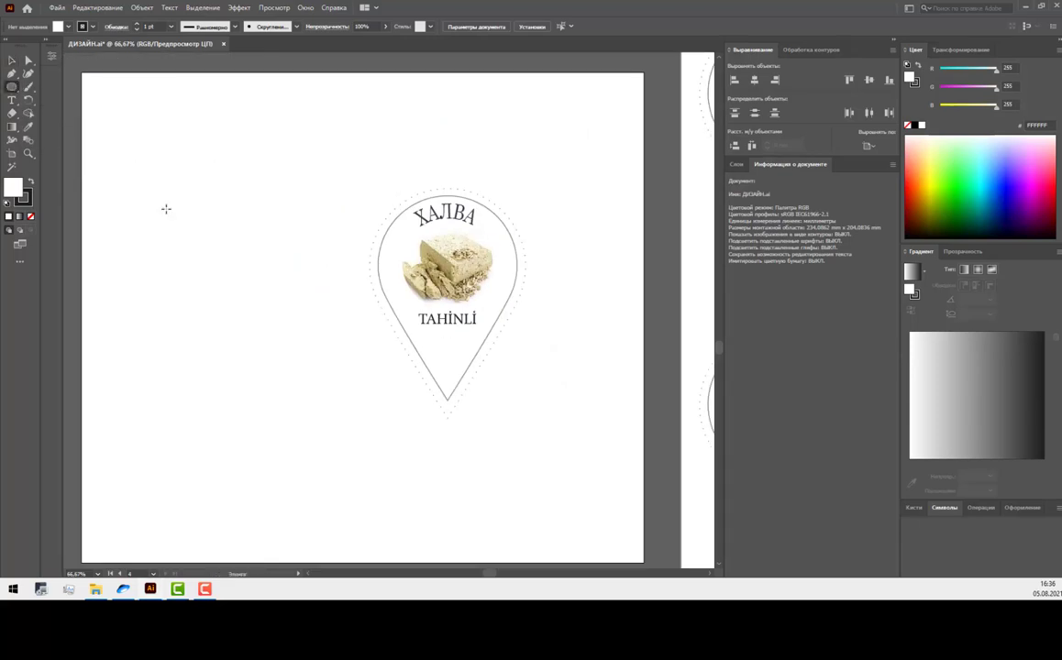
{"action": "left_click_drag", "start_coordinate": [187, 202], "coordinate": [328, 341]}
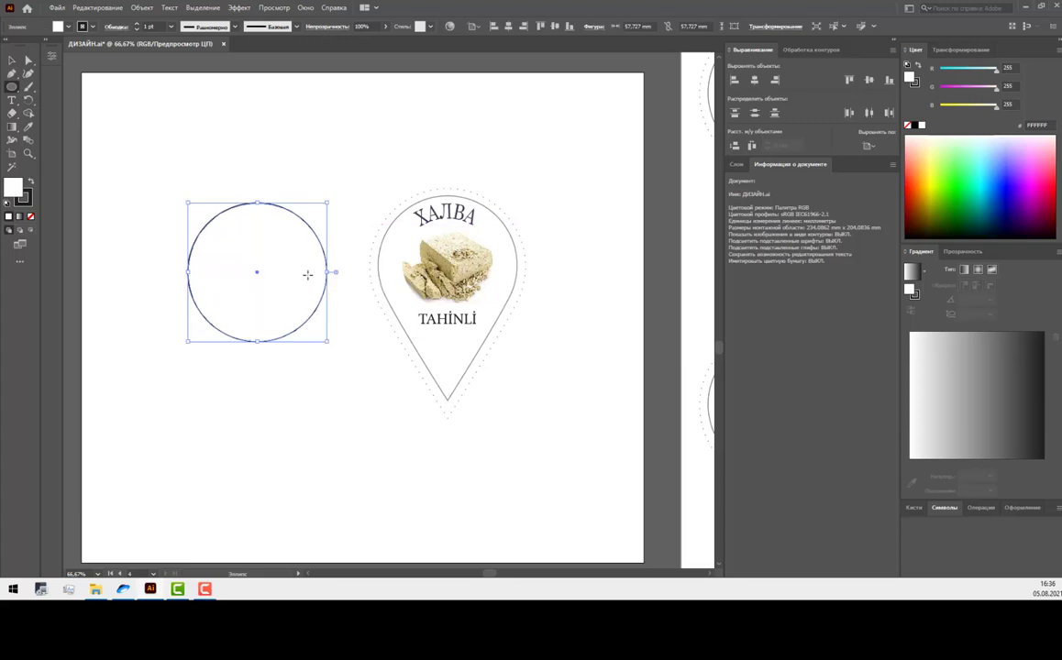
{"action": "left_click", "coordinate": [11, 58]}
{"action": "left_click", "coordinate": [204, 111]}
Step: Reshape the circle into a teardrop: bottom anchor pulled down as a corner, sides adjusted
{"action": "key", "text": "a"}
{"action": "left_click_drag", "start_coordinate": [243, 353], "coordinate": [282, 307]}
{"action": "left_click_drag", "start_coordinate": [256, 344], "coordinate": [255, 413]}
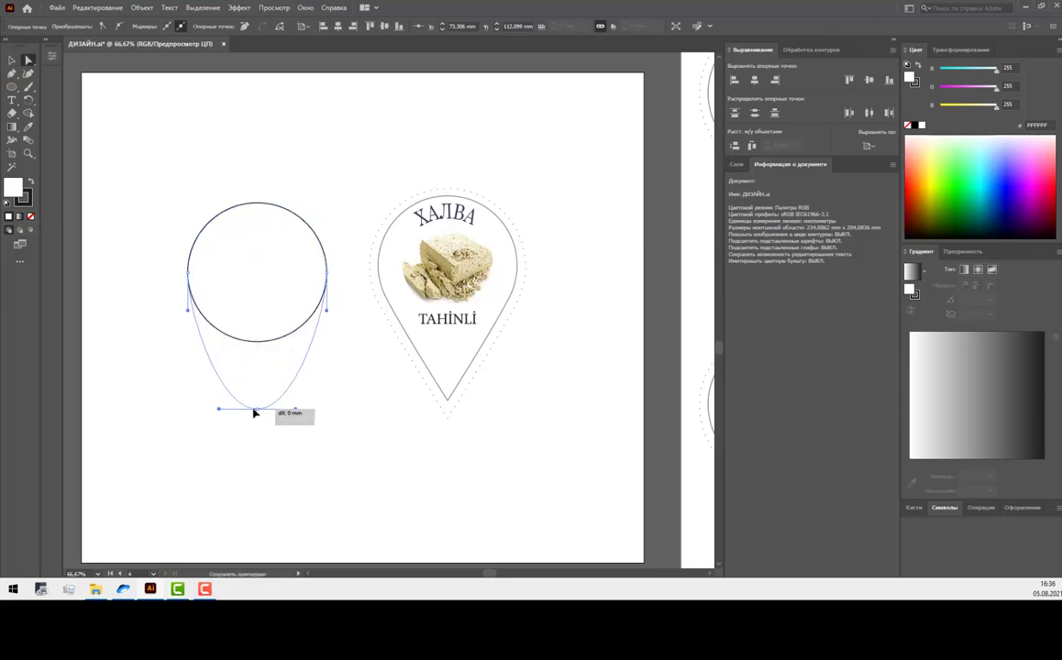
{"action": "left_click", "coordinate": [104, 28]}
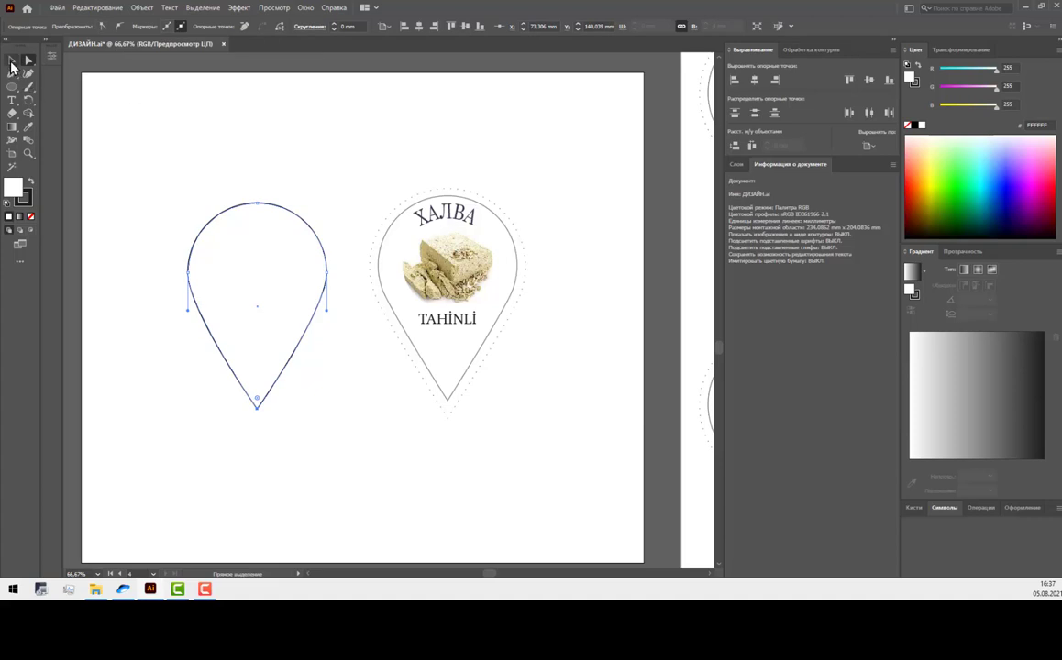
{"action": "left_click_drag", "start_coordinate": [187, 310], "coordinate": [188, 337]}
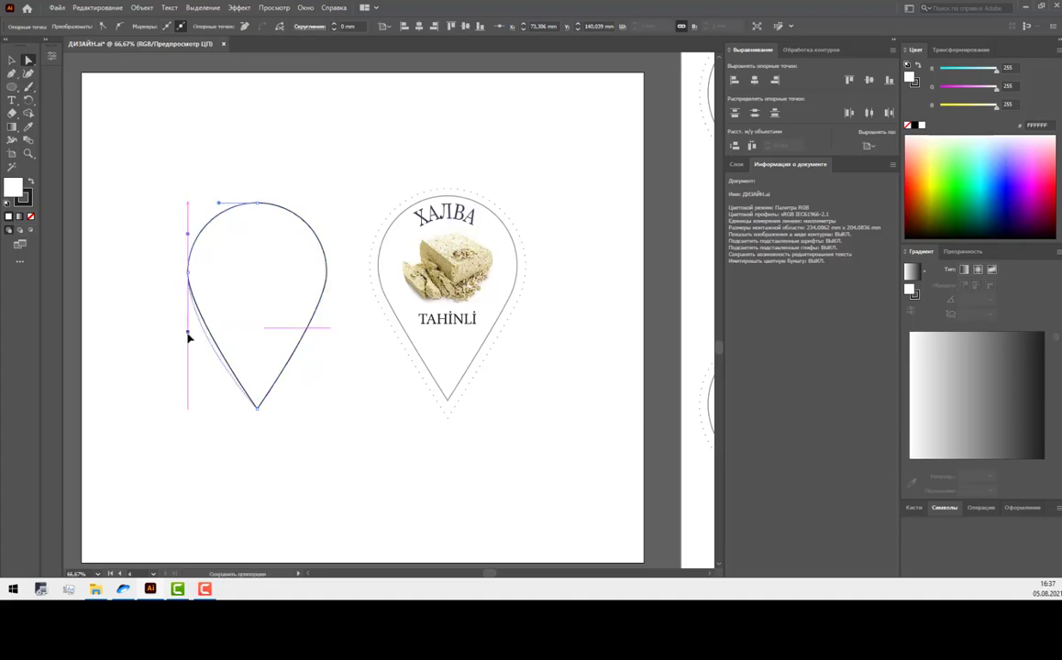
{"action": "left_click", "coordinate": [326, 265]}
{"action": "left_click_drag", "start_coordinate": [328, 314], "coordinate": [327, 327]}
{"action": "left_click", "coordinate": [11, 61]}
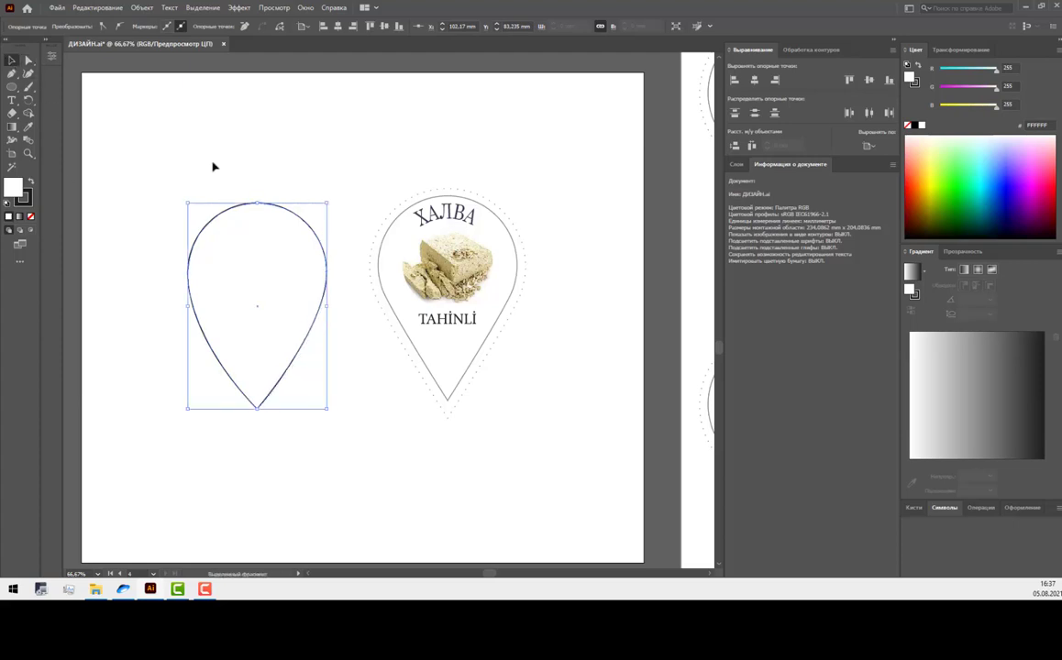
{"action": "left_click", "coordinate": [12, 113]}
Step: Erase the right half of the teardrop with the Eraser
{"action": "key", "text": "v"}
{"action": "key", "text": "q"}
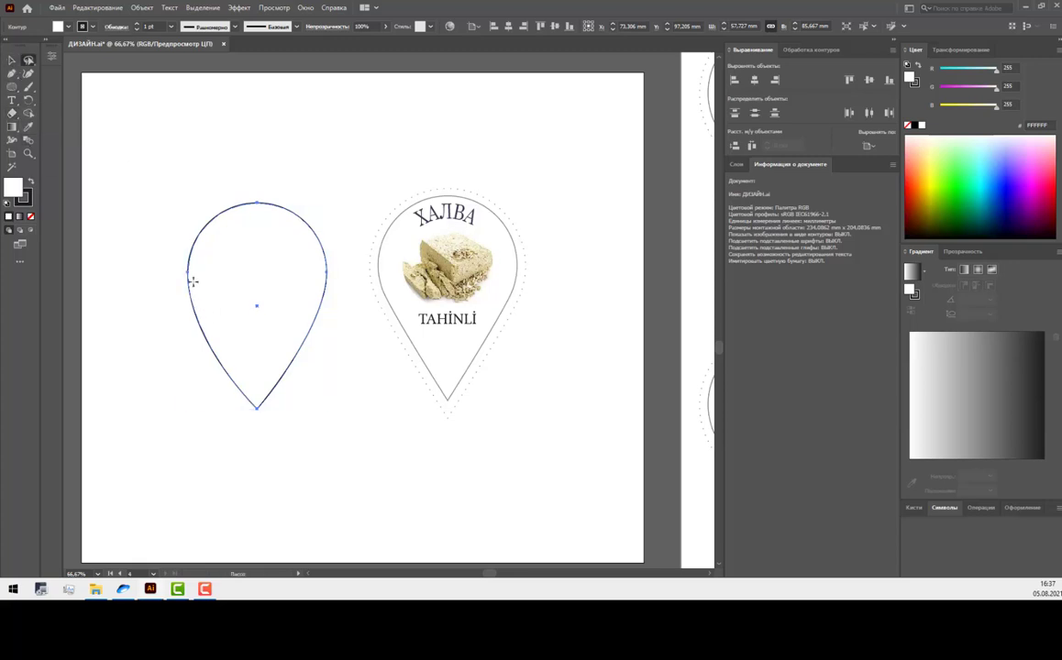
{"action": "left_click", "coordinate": [11, 60]}
{"action": "left_click", "coordinate": [257, 275]}
{"action": "key", "text": "shift+e"}
{"action": "left_click_drag", "start_coordinate": [343, 142], "coordinate": [256, 426]}
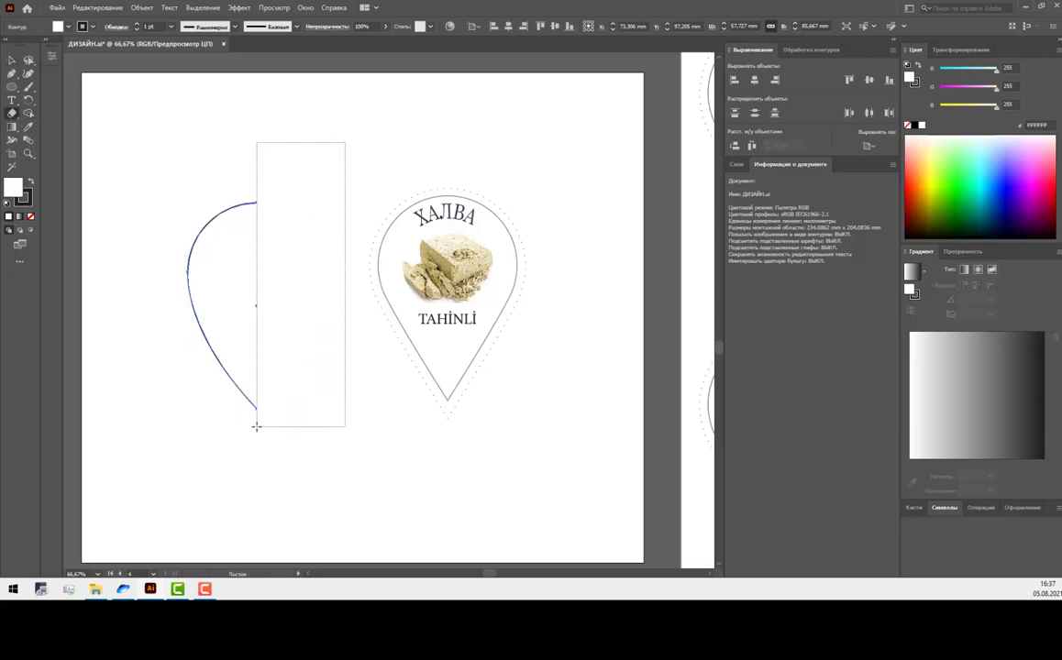
{"action": "left_click_drag", "start_coordinate": [256, 426], "coordinate": [256, 426]}
Step: Mirror a copy of the left half across its straight edge with the Reflect tool
{"action": "left_click", "coordinate": [28, 64]}
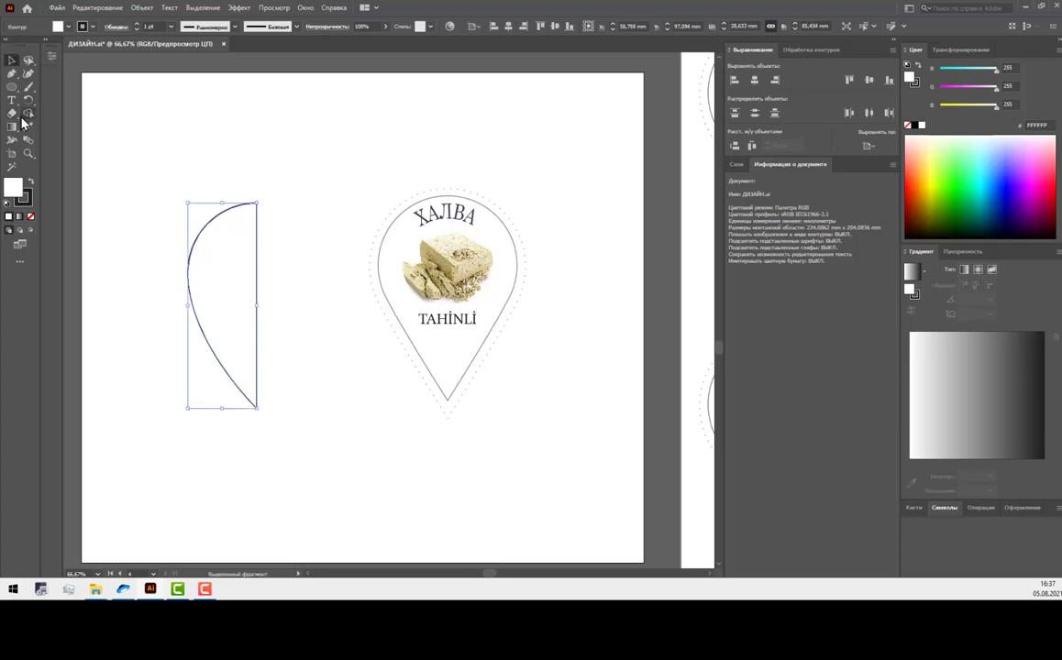
{"action": "left_click", "coordinate": [12, 114]}
{"action": "left_click", "coordinate": [29, 100]}
{"action": "left_click", "coordinate": [73, 127]}
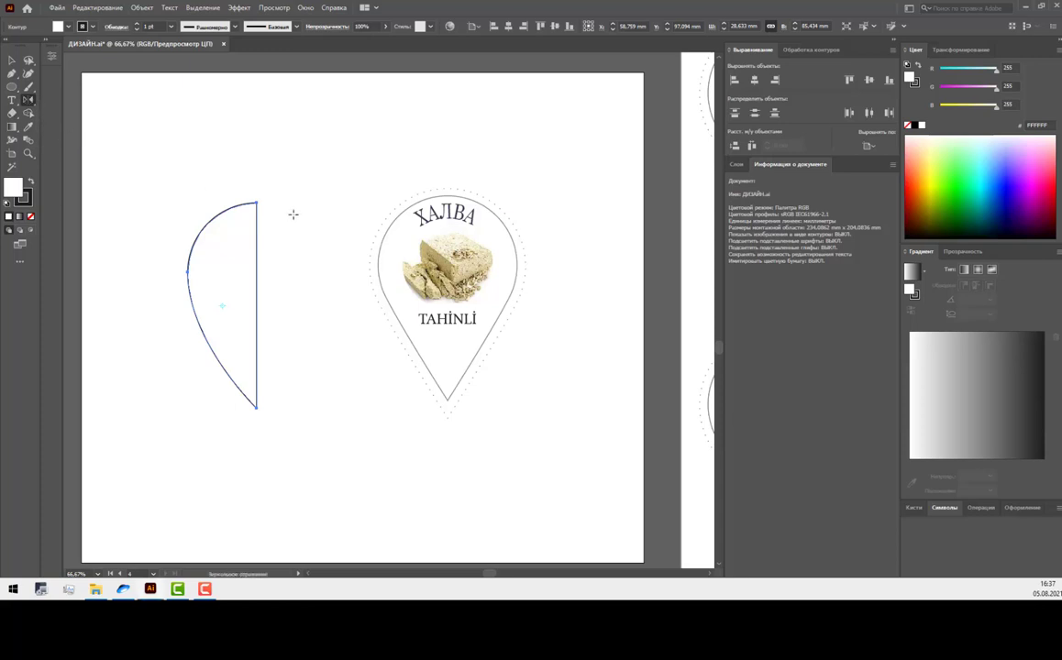
{"action": "left_click", "coordinate": [257, 202]}
{"action": "left_click_drag", "start_coordinate": [242, 218], "coordinate": [312, 216]}
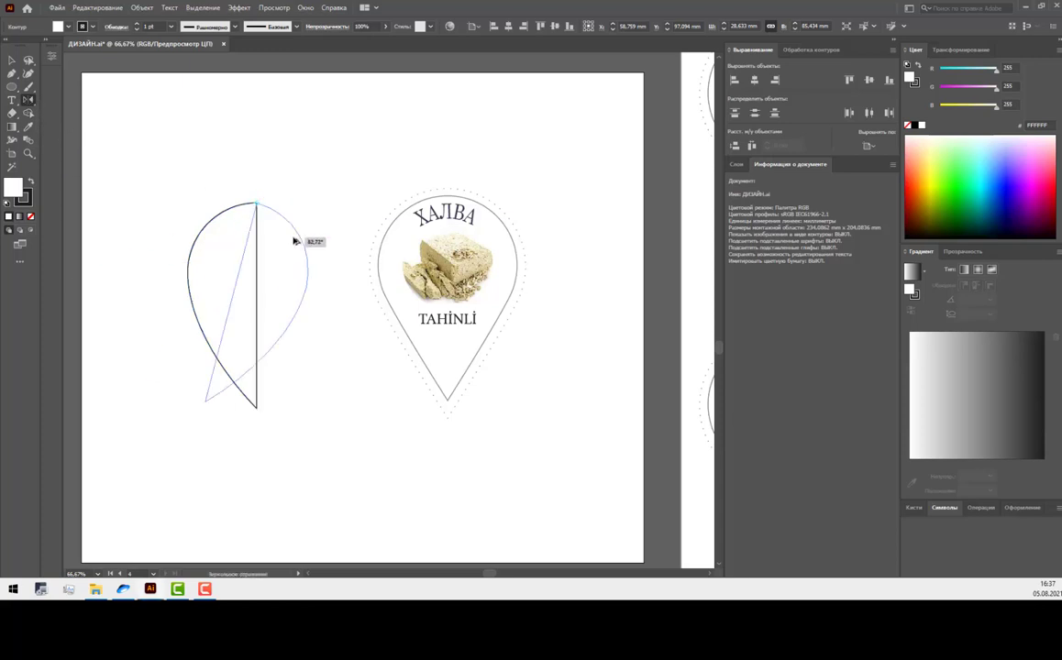
Step: Unite both halves into one teardrop with Pathfinder
{"action": "left_click", "coordinate": [12, 61]}
{"action": "left_click_drag", "start_coordinate": [150, 117], "coordinate": [249, 221]}
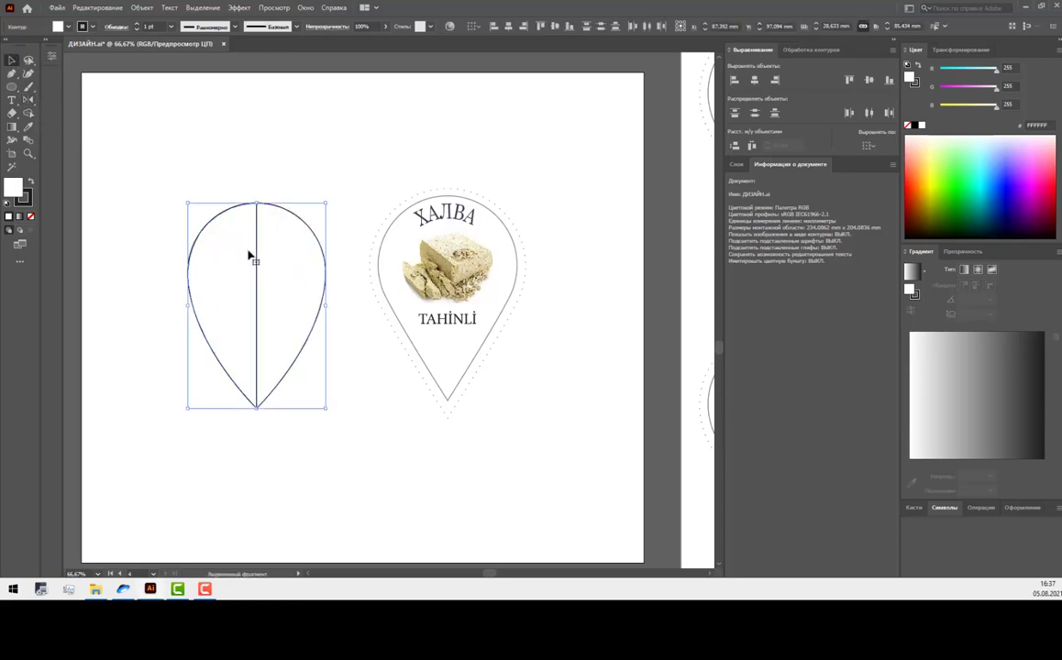
{"action": "left_click", "coordinate": [810, 51]}
{"action": "left_click", "coordinate": [734, 80]}
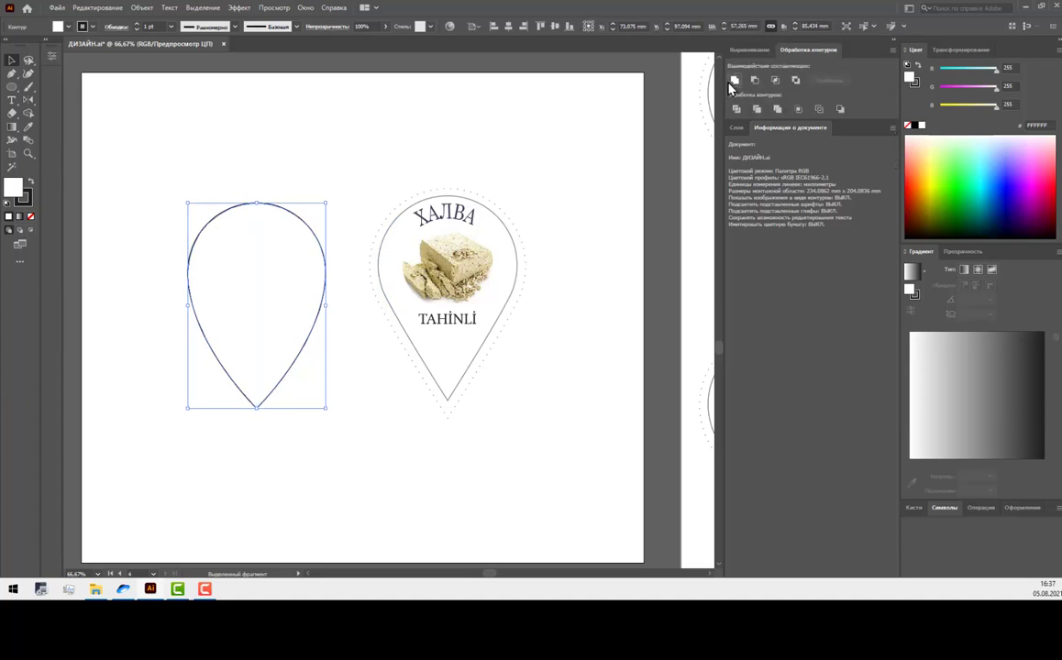
Step: Scale a larger copy of the merged teardrop from its centre around the original
{"action": "left_click", "coordinate": [427, 156]}
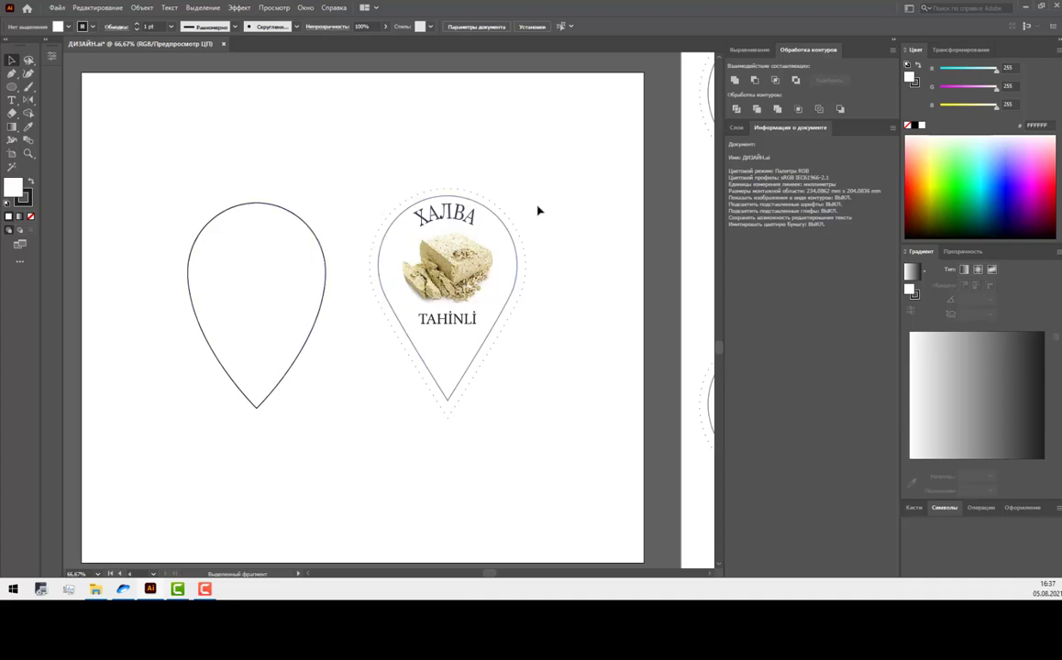
{"action": "left_click", "coordinate": [273, 244]}
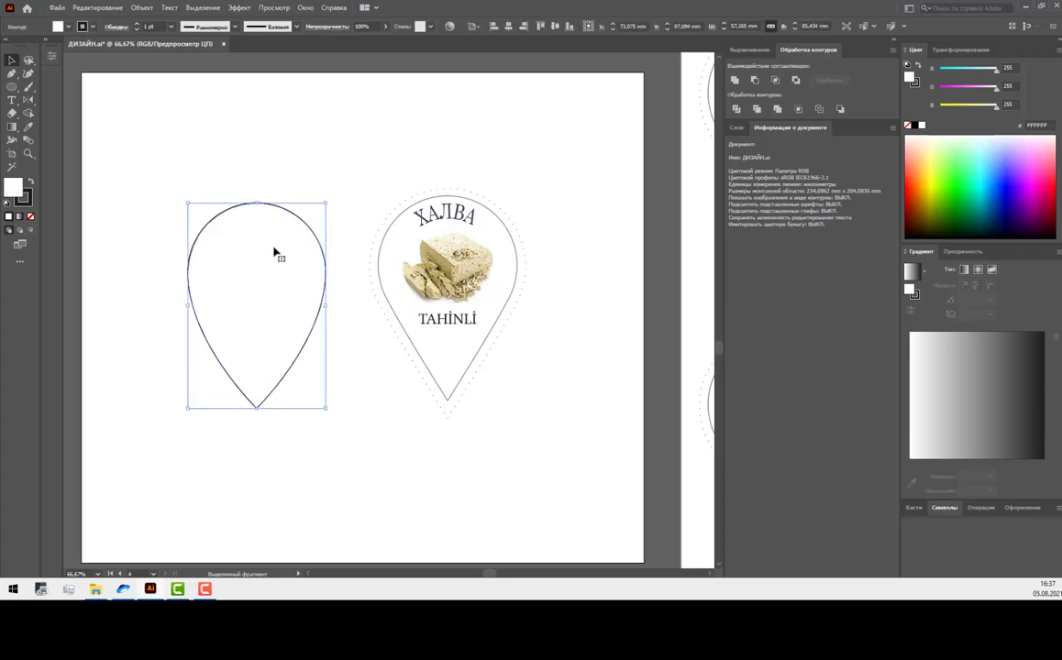
{"action": "left_click", "coordinate": [271, 244], "text": "shift"}
{"action": "left_click", "coordinate": [268, 254]}
{"action": "left_click_drag", "start_coordinate": [326, 201], "coordinate": [344, 191]}
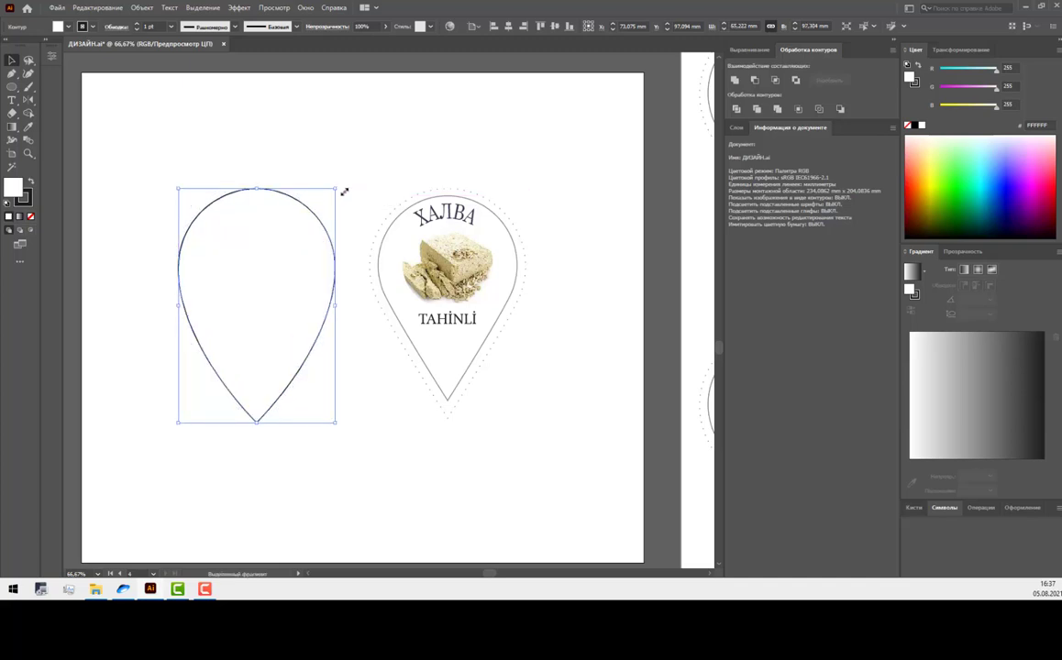
{"action": "left_click_drag", "start_coordinate": [344, 191], "coordinate": [343, 190]}
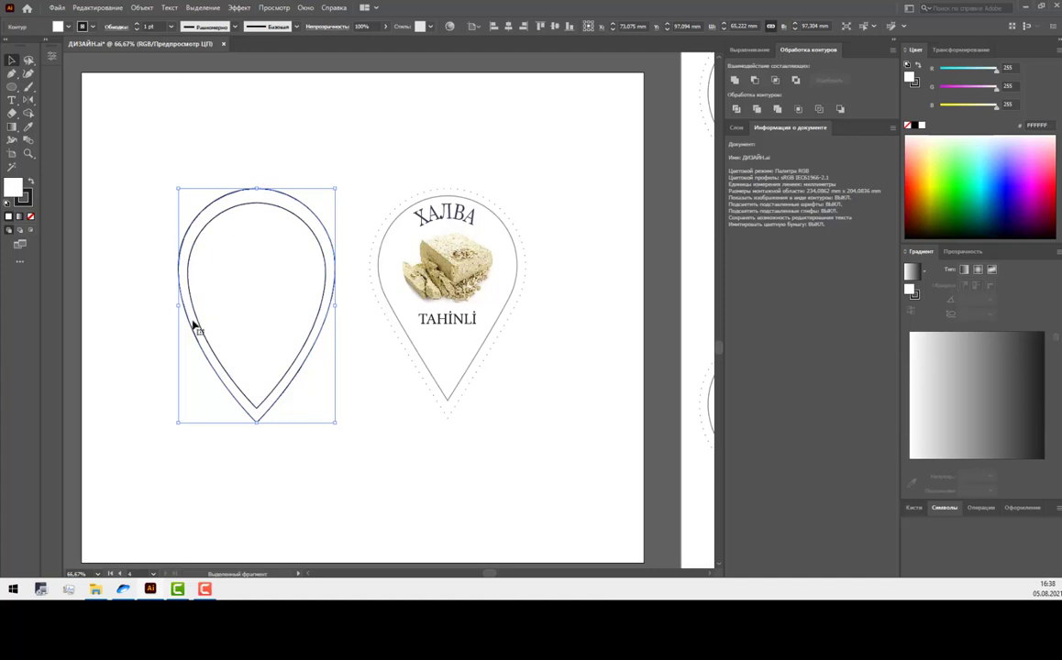
Step: Delete the larger copy, offset the teardrop path by 3 mm, and set a 0.75 pt stroke
{"action": "key", "text": "Delete"}
{"action": "left_click_drag", "start_coordinate": [268, 349], "coordinate": [205, 142]}
{"action": "left_click", "coordinate": [141, 8]}
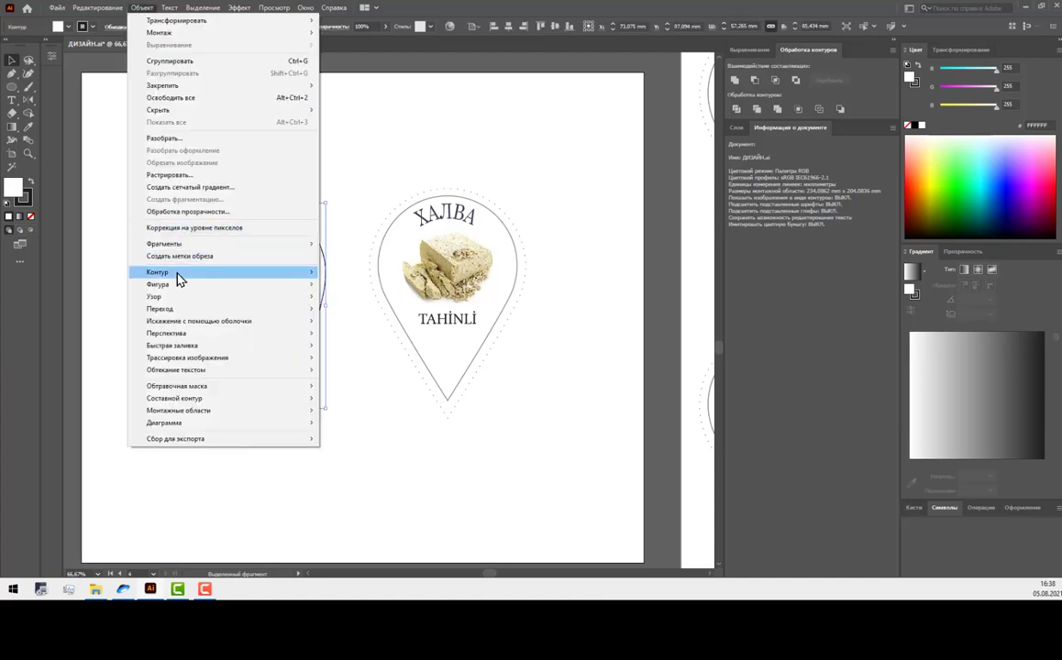
{"action": "mouse_move", "coordinate": [157, 272]}
{"action": "left_click", "coordinate": [407, 313]}
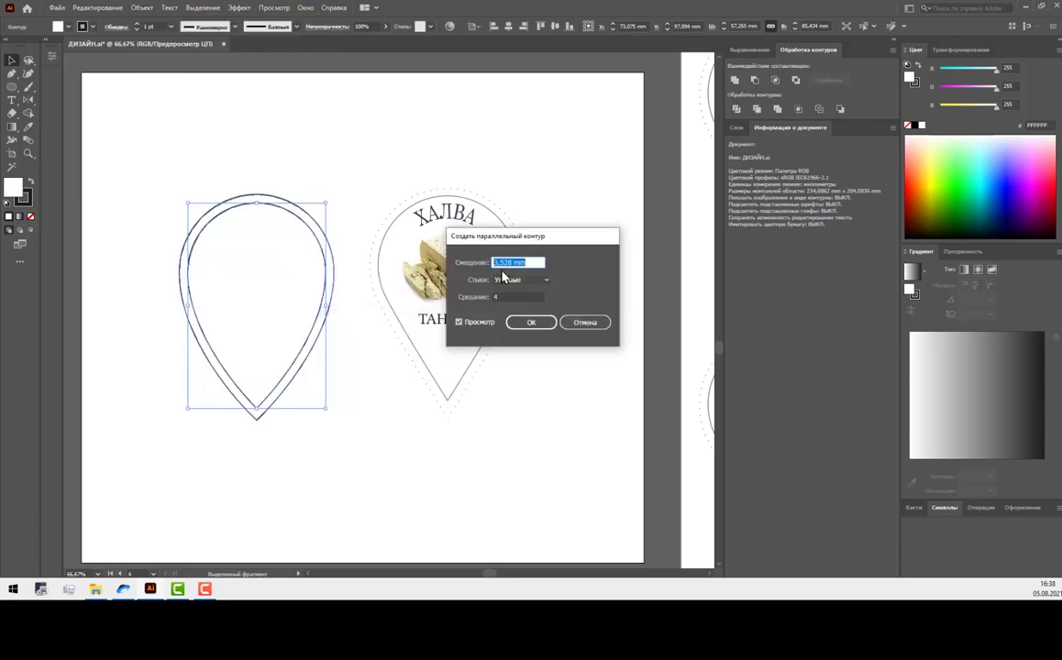
{"action": "type", "text": "4"}
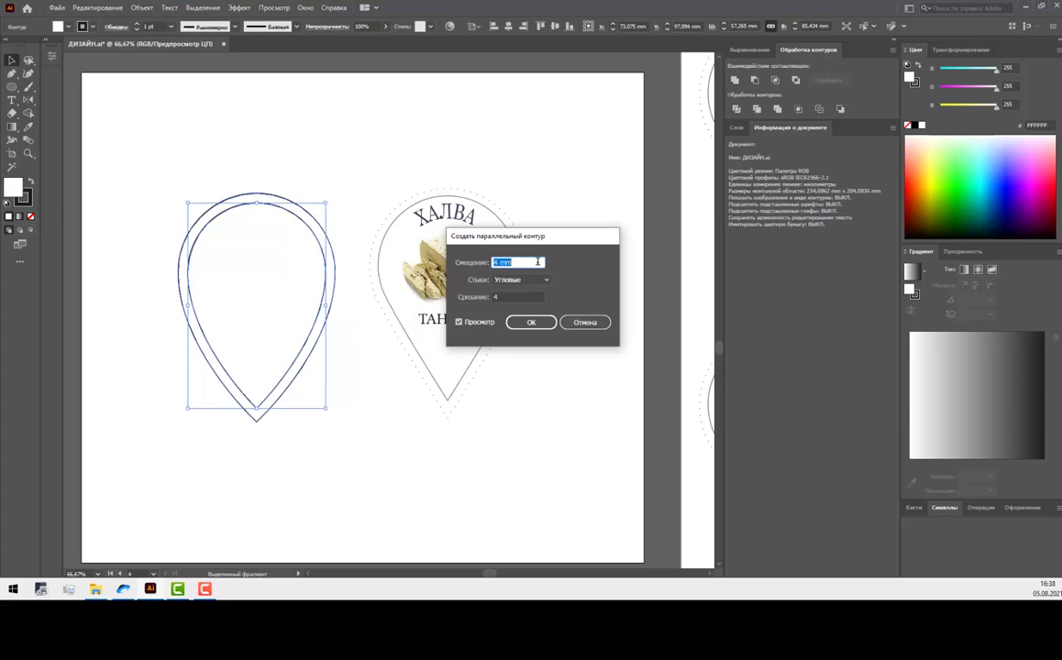
{"action": "key", "text": "Down"}
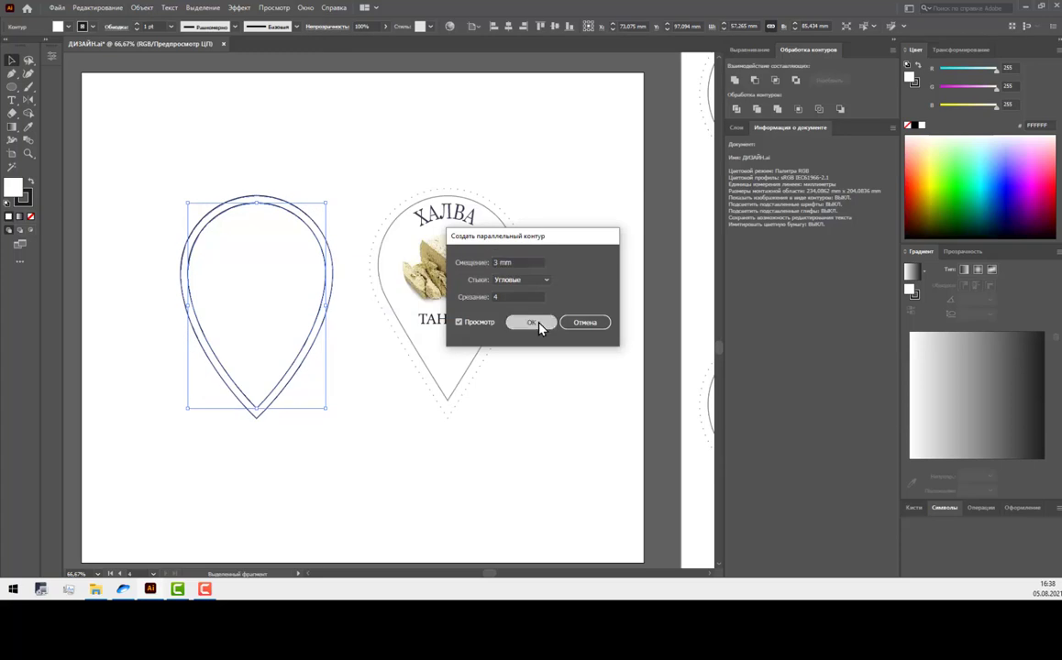
{"action": "left_click", "coordinate": [541, 321]}
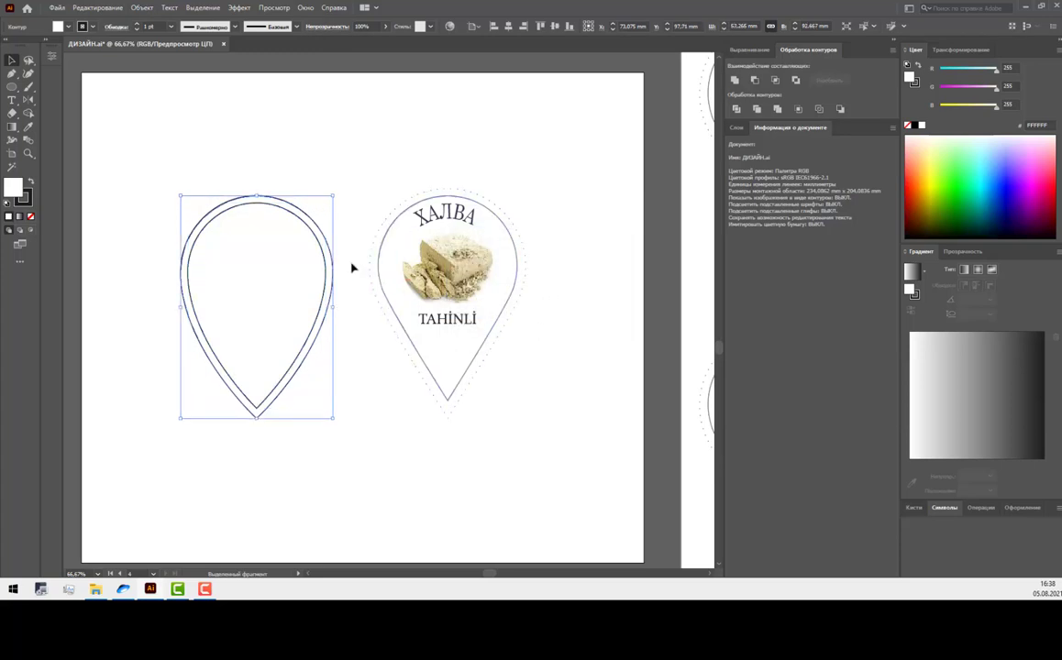
{"action": "left_click", "coordinate": [171, 27]}
{"action": "left_click", "coordinate": [165, 60]}
Step: Make the outer outline a dashed line with short 1 pt dashes in the Stroke panel
{"action": "left_click", "coordinate": [109, 26]}
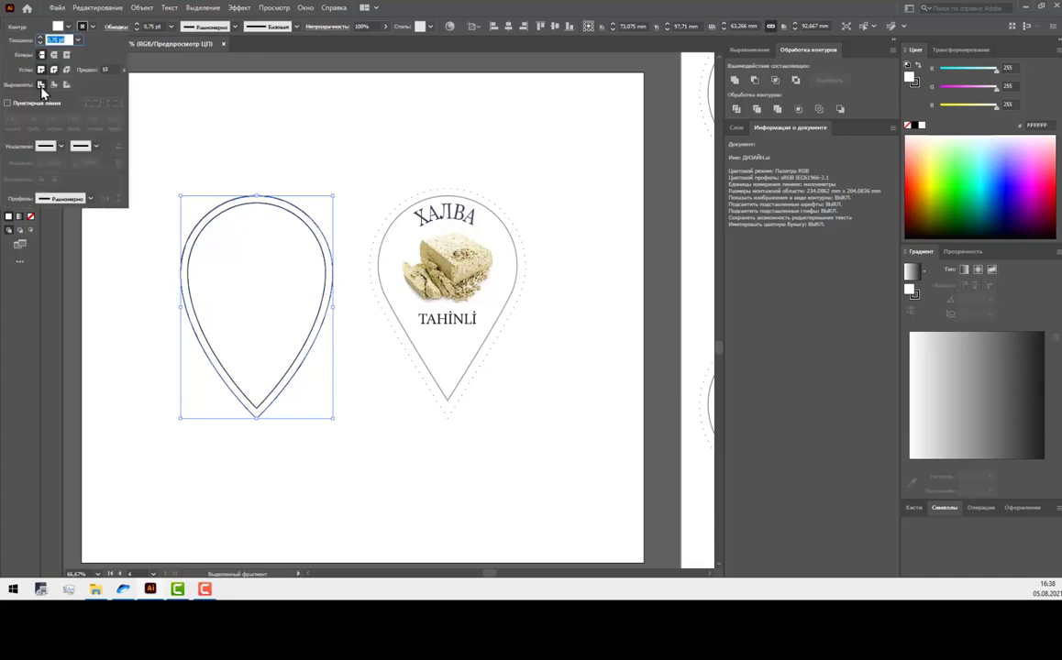
{"action": "left_click", "coordinate": [25, 105]}
{"action": "type", "text": "2"}
{"action": "key", "text": "Return"}
{"action": "type", "text": "0"}
{"action": "key", "text": "Tab"}
{"action": "left_click", "coordinate": [12, 117]}
{"action": "type", "text": "2"}
{"action": "key", "text": "Return"}
{"action": "type", "text": "1"}
{"action": "key", "text": "Return"}
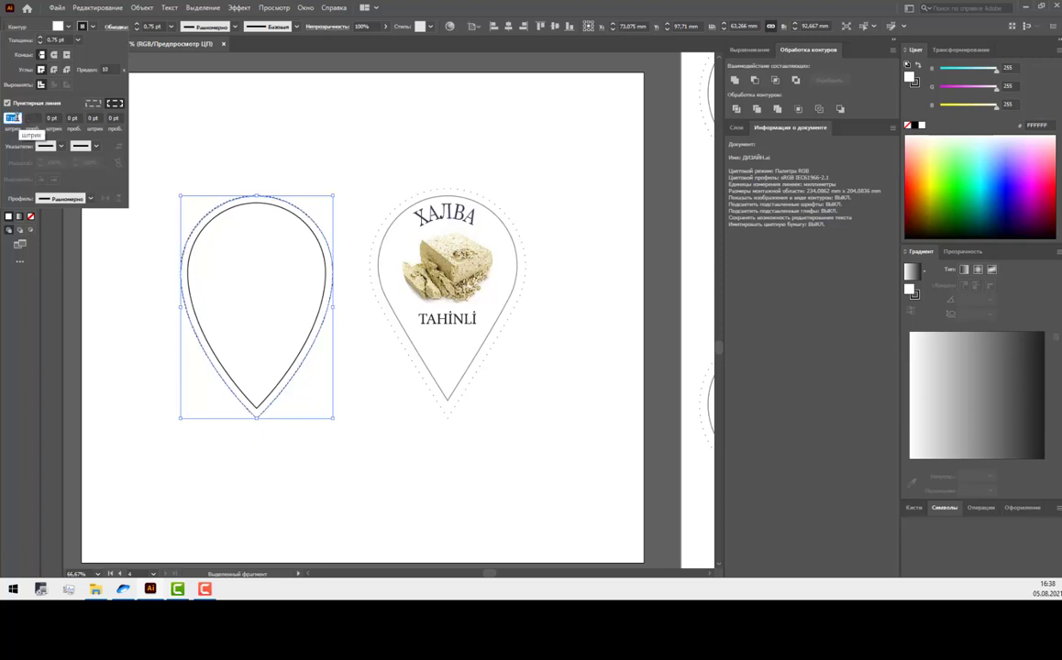
{"action": "left_click", "coordinate": [33, 119]}
{"action": "left_click", "coordinate": [52, 118]}
{"action": "type", "text": "1"}
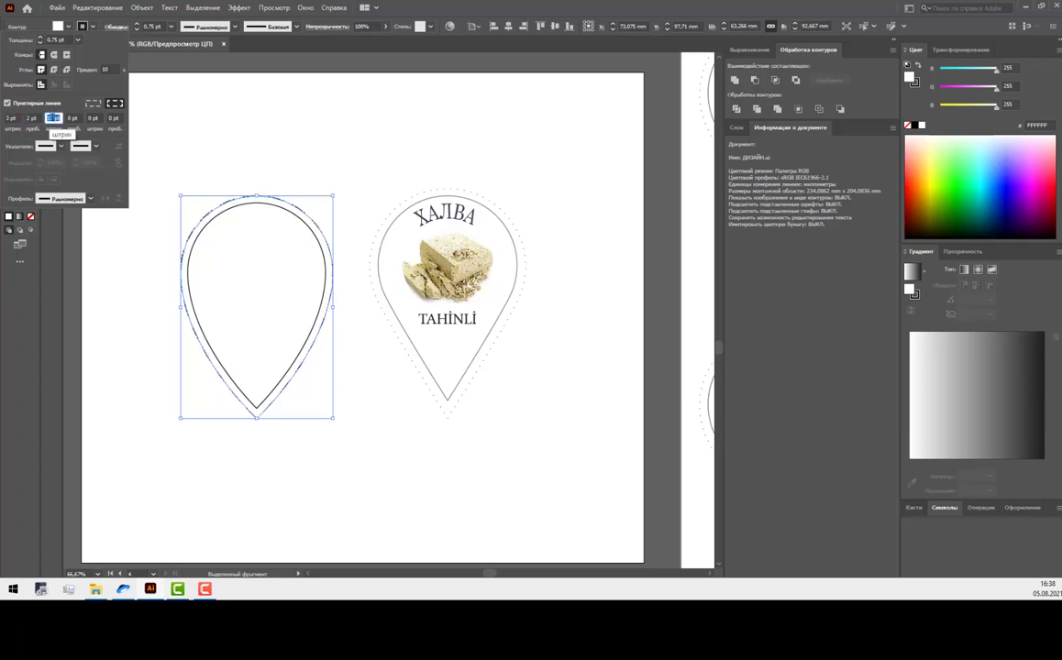
{"action": "key", "text": "Return"}
{"action": "left_click", "coordinate": [31, 118]}
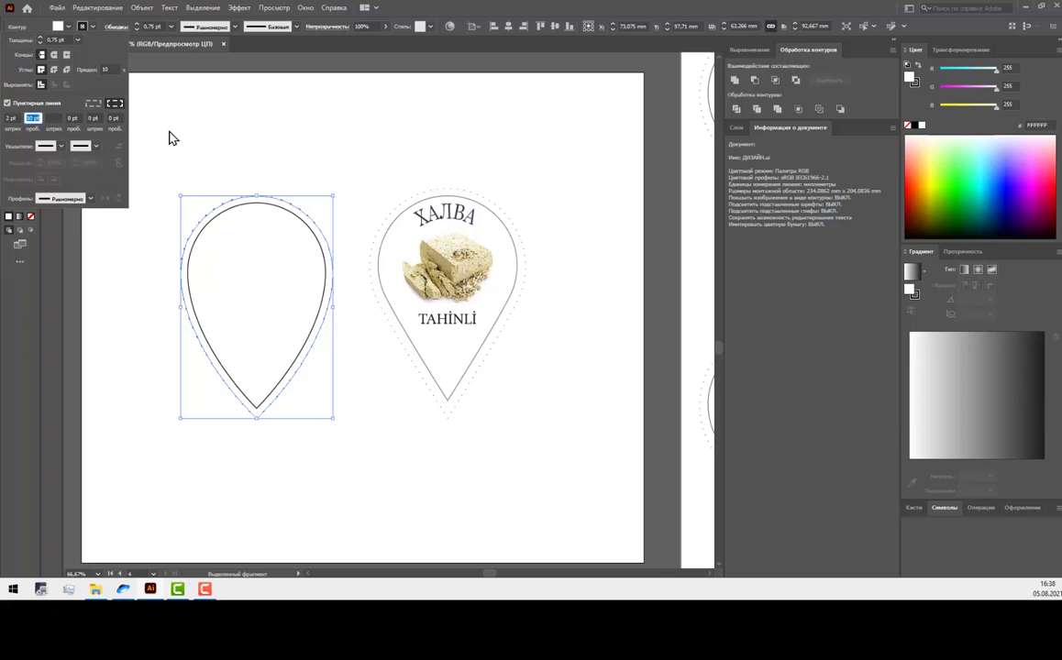
{"action": "left_click", "coordinate": [168, 135]}
{"action": "left_click", "coordinate": [170, 135]}
Step: Colour the dashed outline light grey at K 37% in Grayscale mode
{"action": "left_click", "coordinate": [320, 235]}
{"action": "left_click", "coordinate": [916, 85]}
{"action": "left_click", "coordinate": [1058, 60]}
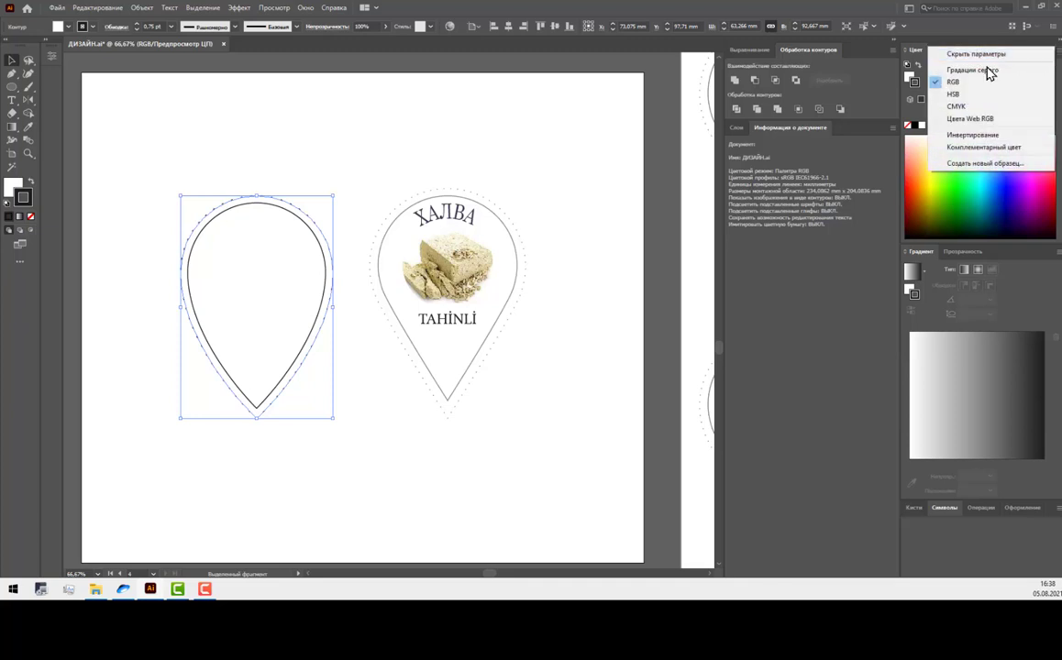
{"action": "left_click", "coordinate": [989, 71]}
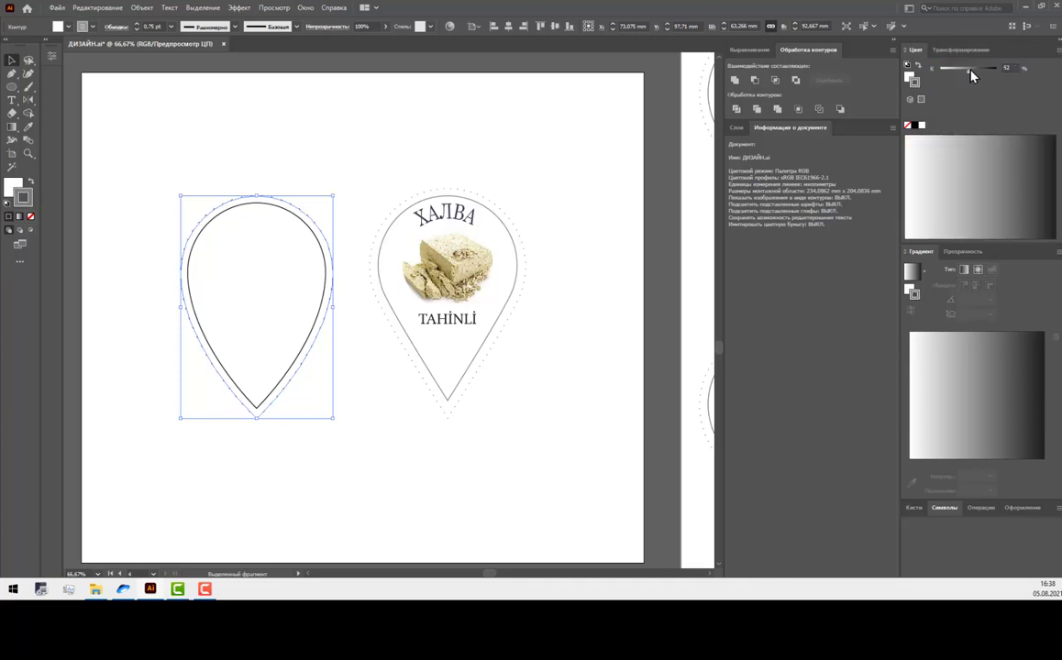
{"action": "left_click_drag", "start_coordinate": [964, 77], "coordinate": [960, 77]}
{"action": "left_click", "coordinate": [461, 141]}
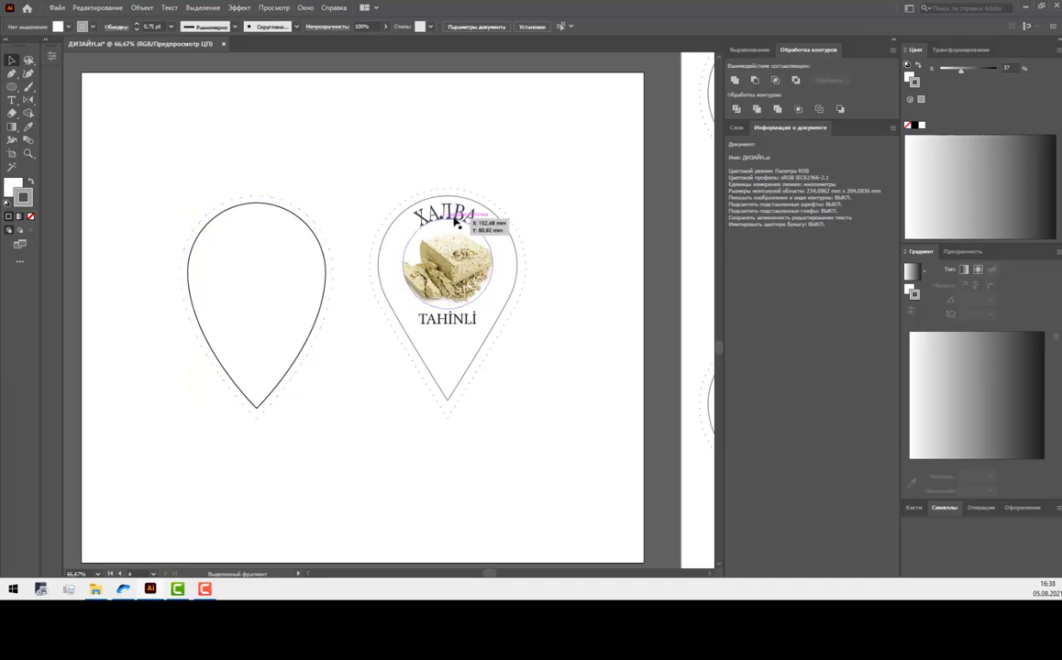
Step: Draw a circle and place it above the left teardrop
{"action": "left_click", "coordinate": [11, 86]}
{"action": "left_click_drag", "start_coordinate": [205, 103], "coordinate": [299, 171]}
{"action": "key", "text": "v"}
{"action": "left_click_drag", "start_coordinate": [271, 130], "coordinate": [316, 105]}
Step: Ungroup the ХАЛВА label, copy out its halva photo, and release the copy's clipping mask
{"action": "left_click", "coordinate": [403, 253]}
{"action": "right_click", "coordinate": [447, 271]}
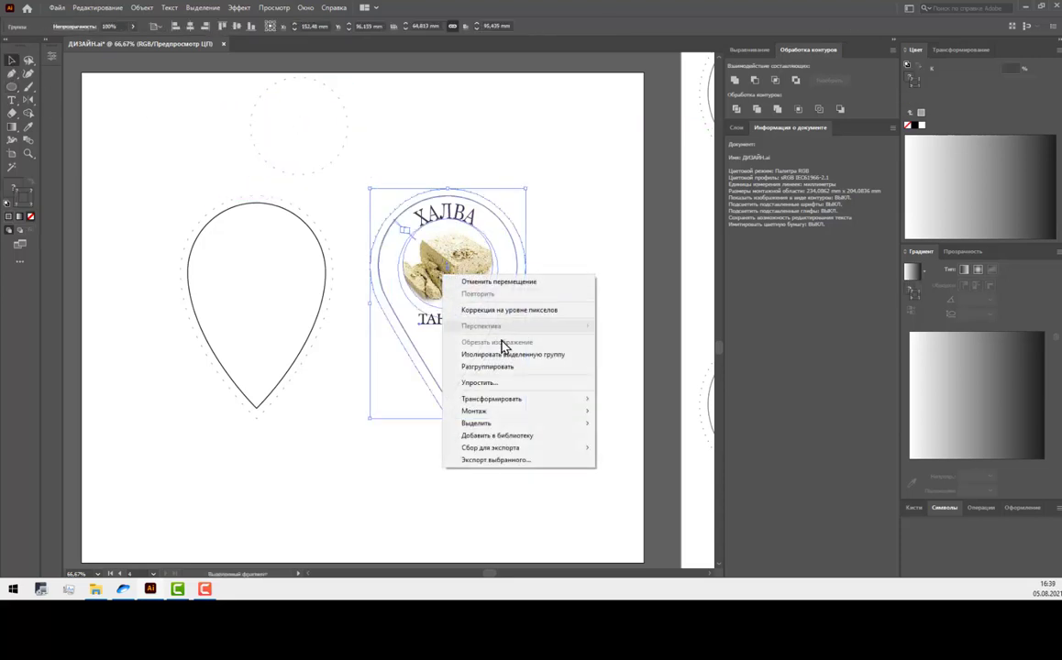
{"action": "left_click", "coordinate": [491, 367]}
{"action": "left_click", "coordinate": [598, 318]}
{"action": "left_click_drag", "start_coordinate": [450, 300], "coordinate": [584, 161]}
{"action": "right_click", "coordinate": [561, 123]}
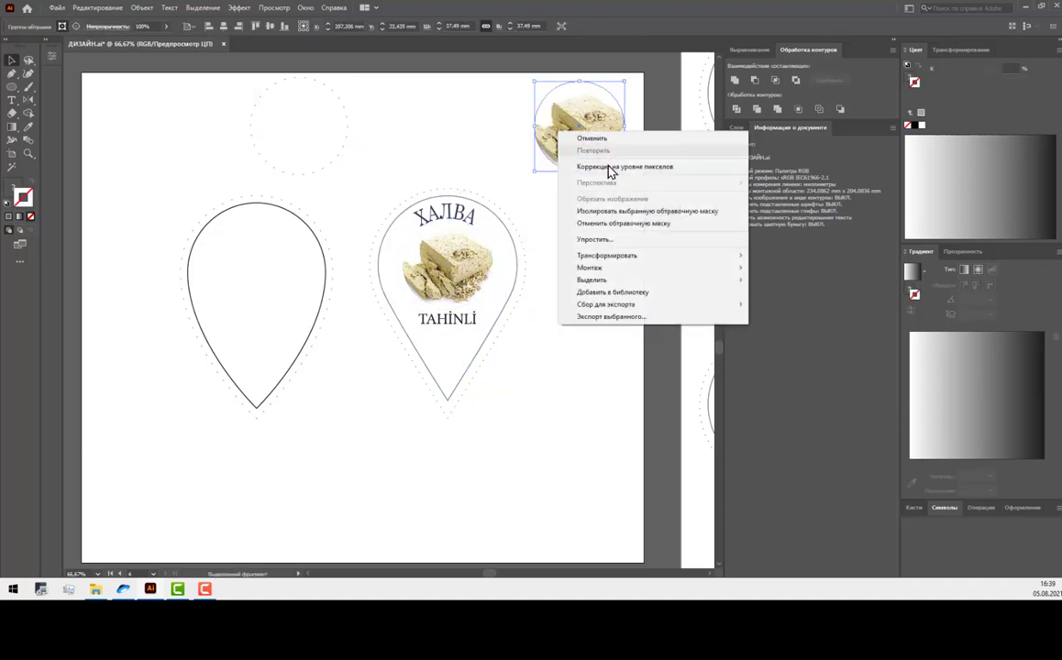
{"action": "left_click", "coordinate": [588, 225]}
{"action": "left_click_drag", "start_coordinate": [535, 133], "coordinate": [408, 138]}
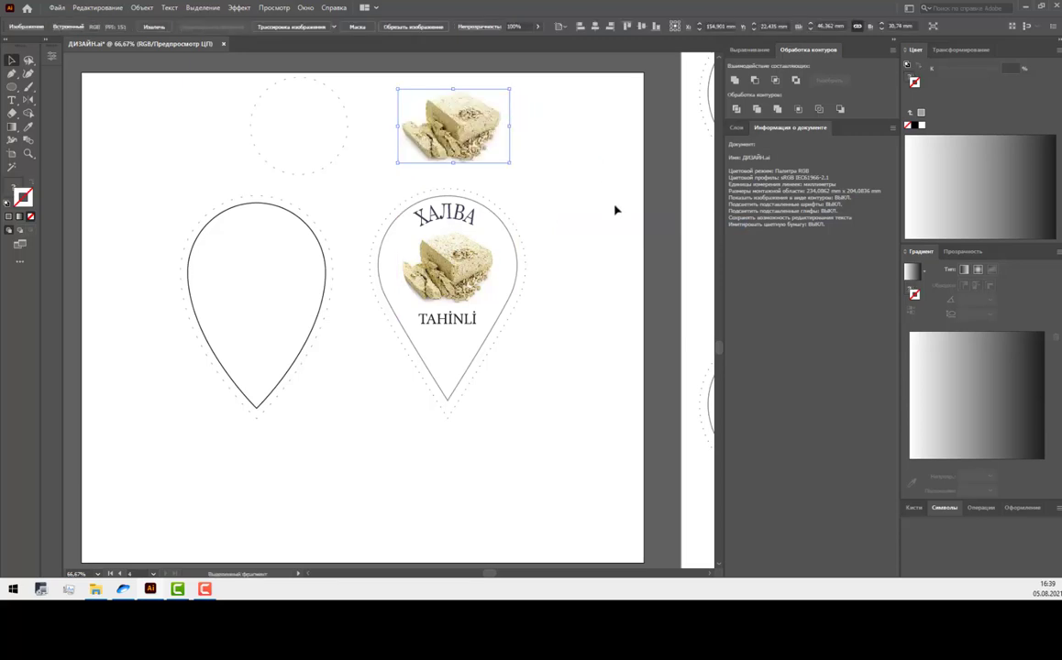
Step: Give the leftover circle a light grey stroke and enlarge it over the halva photo
{"action": "left_click", "coordinate": [622, 137]}
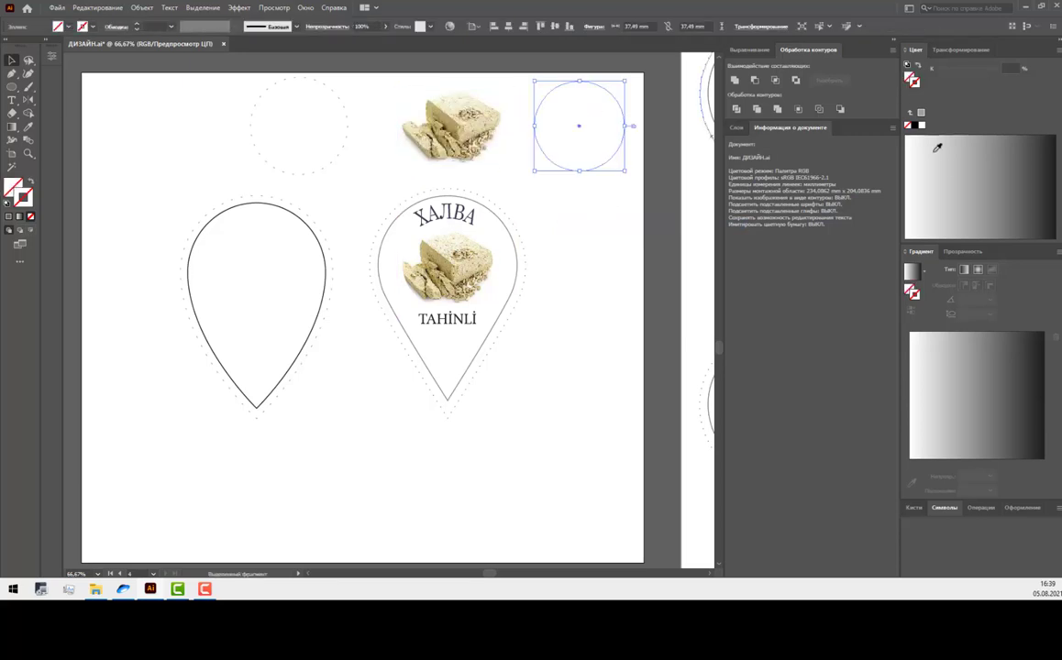
{"action": "left_click", "coordinate": [937, 147]}
{"action": "left_click", "coordinate": [609, 195]}
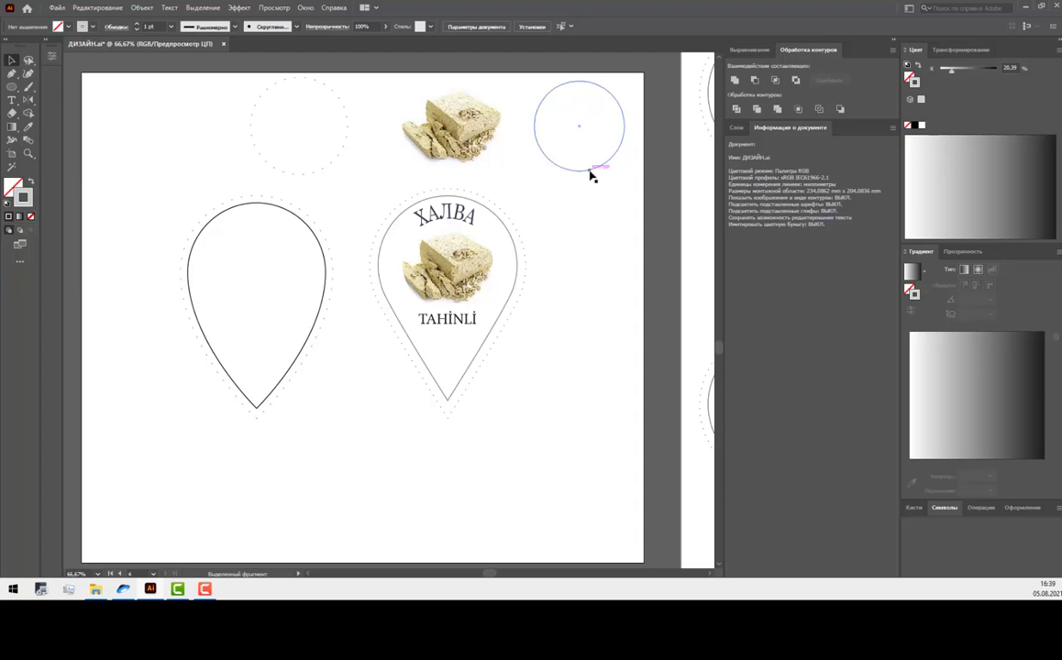
{"action": "left_click_drag", "start_coordinate": [591, 176], "coordinate": [468, 174]}
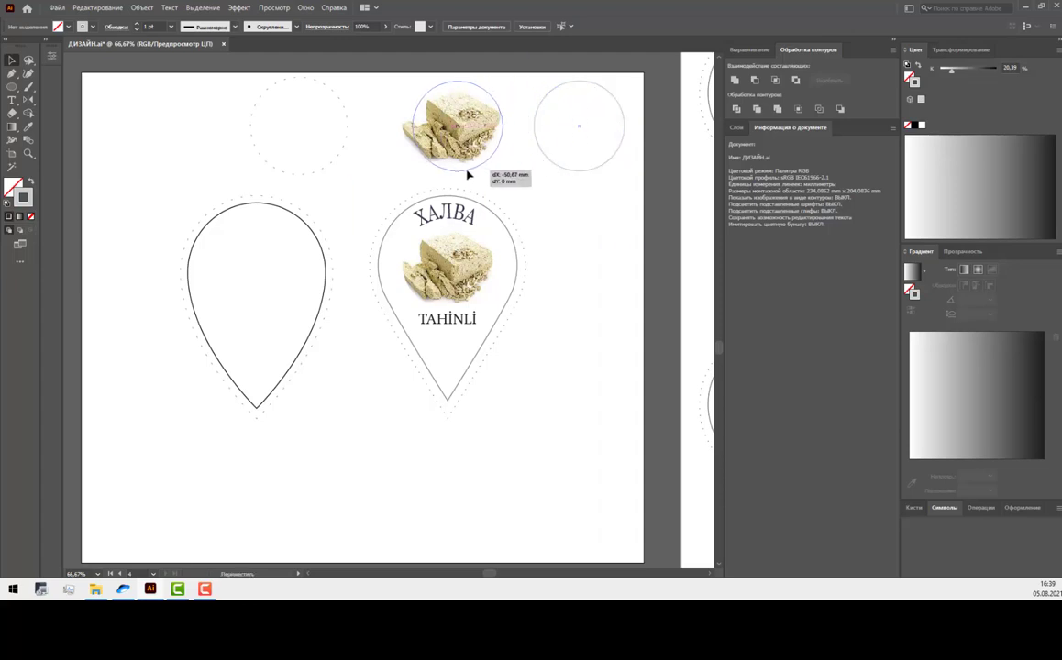
{"action": "left_click_drag", "start_coordinate": [468, 174], "coordinate": [469, 174]}
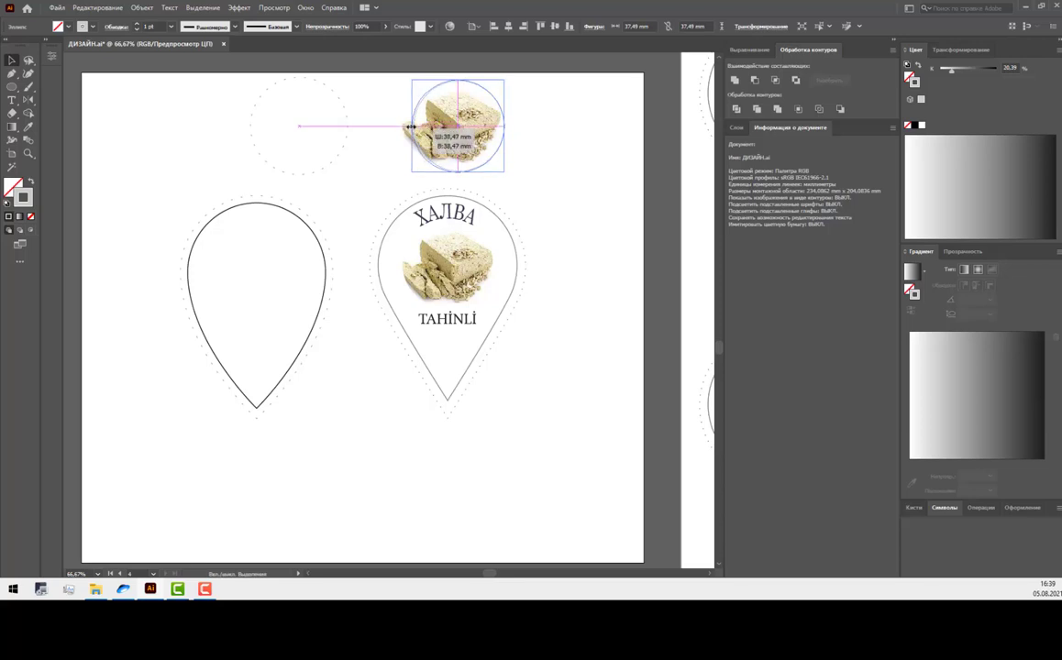
{"action": "left_click_drag", "start_coordinate": [408, 137], "coordinate": [408, 272]}
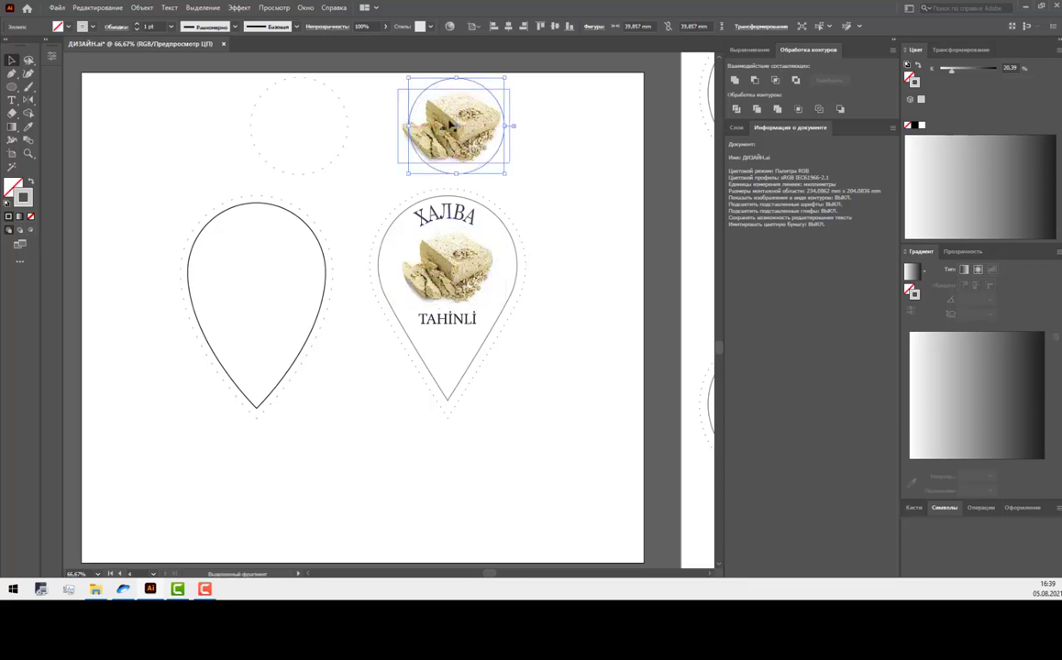
Step: Select the halva photo together with the grey circle
{"action": "left_click", "coordinate": [510, 107]}
{"action": "left_click", "coordinate": [500, 105], "text": "shift"}
{"action": "left_click", "coordinate": [495, 108], "text": "shift"}
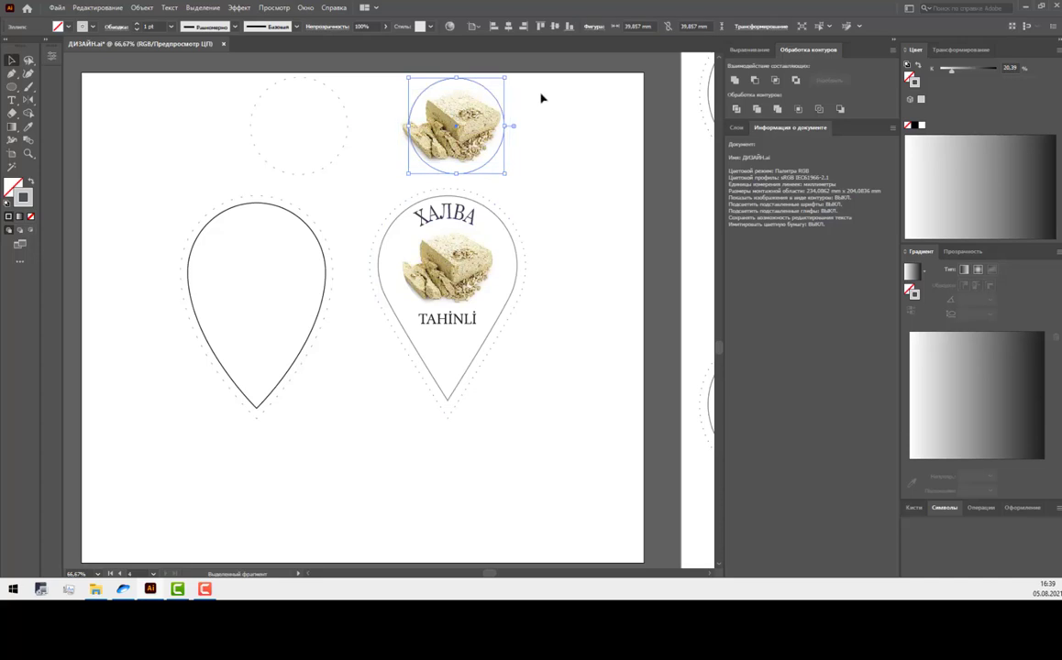
{"action": "left_click", "coordinate": [436, 128], "text": "shift"}
{"action": "right_click", "coordinate": [450, 138]}
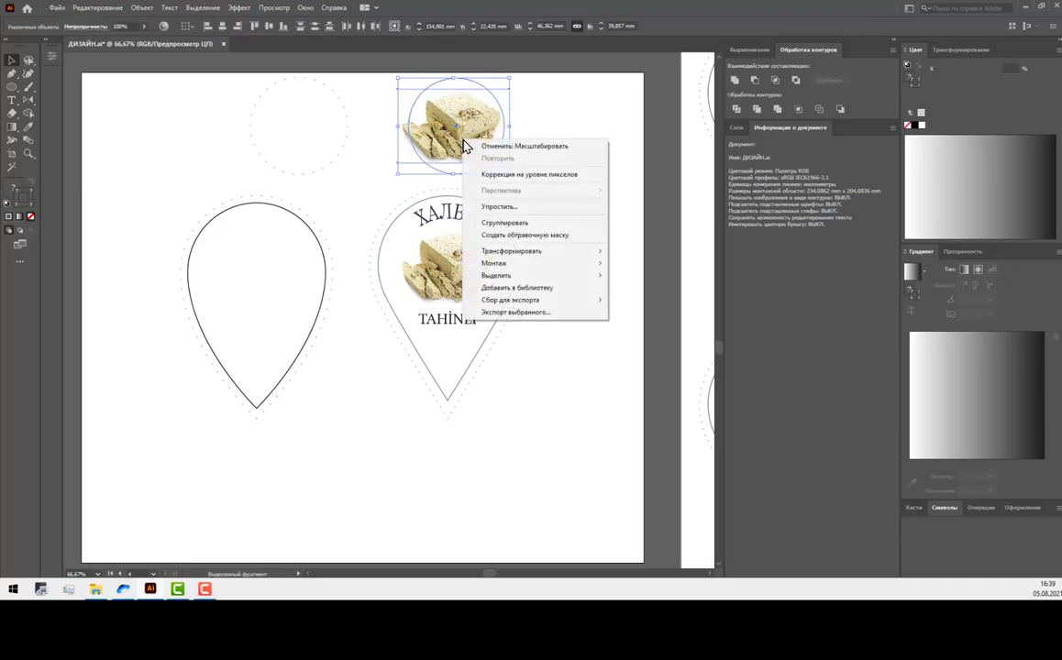
{"action": "left_click", "coordinate": [144, 9]}
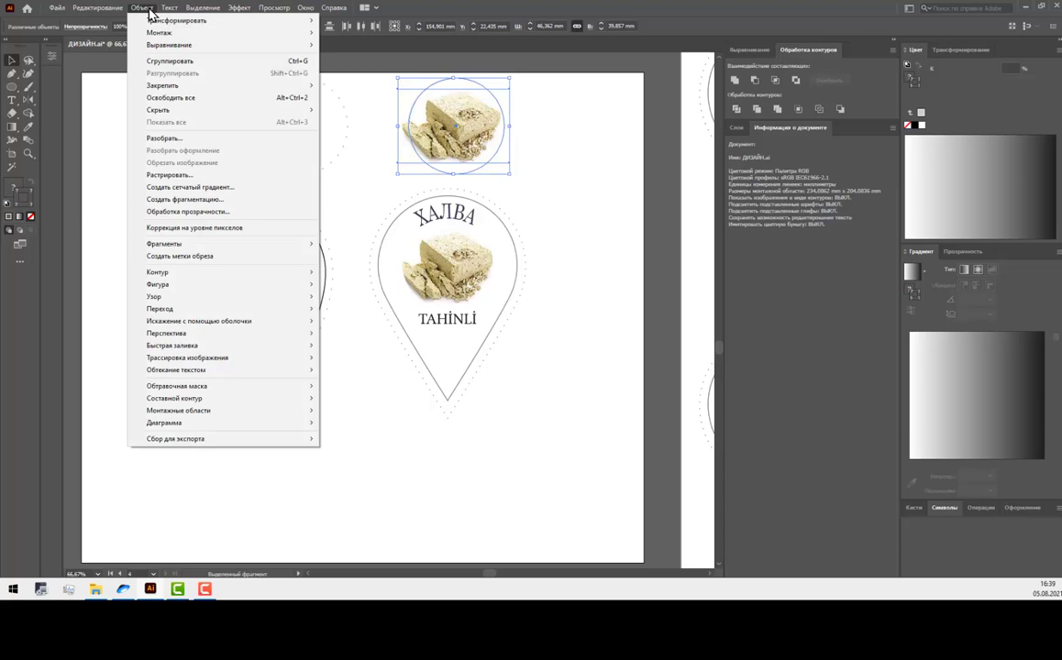
{"action": "mouse_move", "coordinate": [177, 386]}
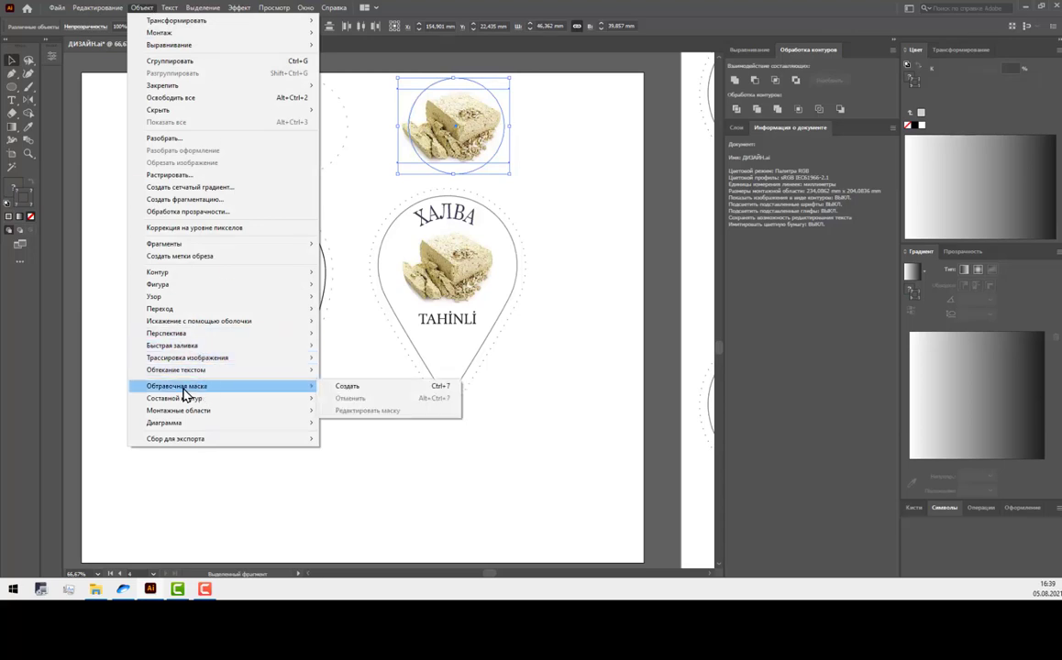
Step: Make a clipping mask and place the circular halva photo in the upper left teardrop
{"action": "left_click", "coordinate": [450, 393]}
{"action": "left_click", "coordinate": [546, 151]}
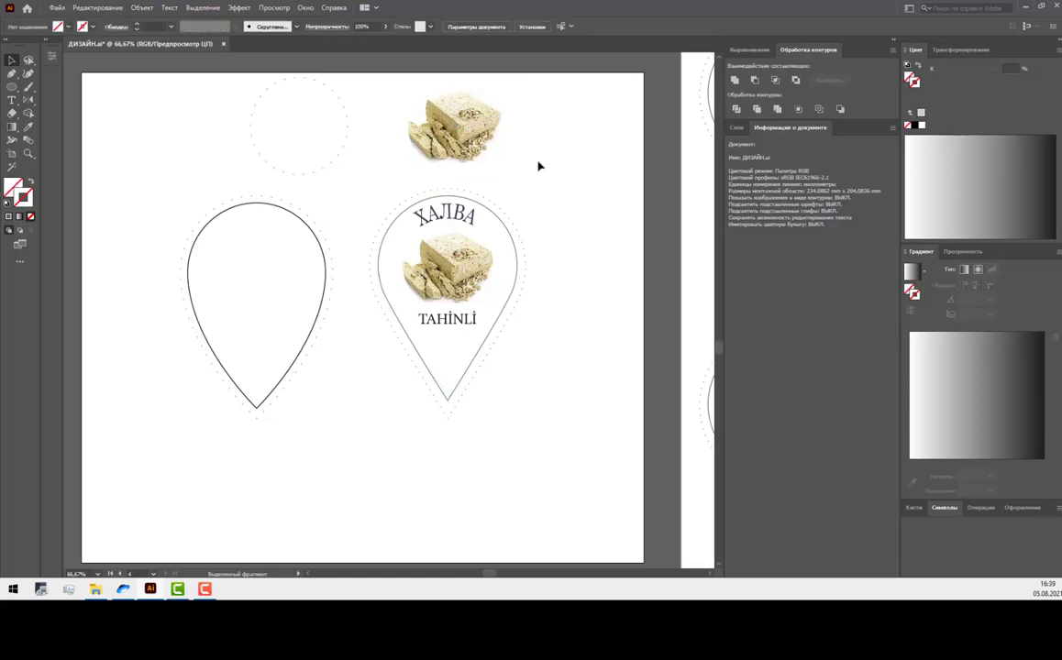
{"action": "left_click_drag", "start_coordinate": [475, 134], "coordinate": [268, 278]}
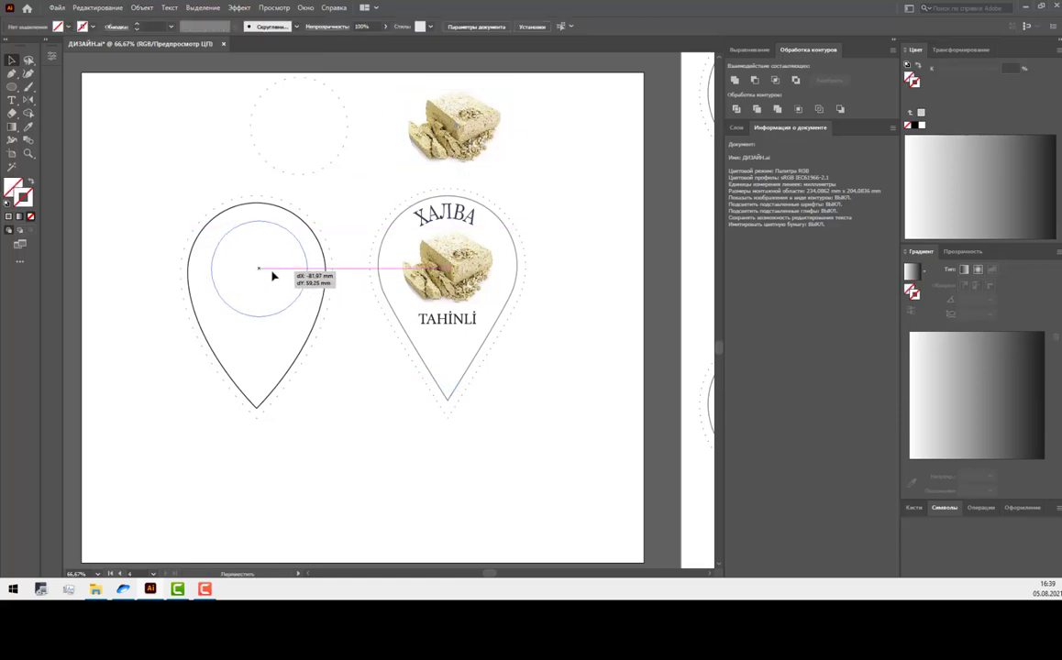
{"action": "left_click_drag", "start_coordinate": [269, 278], "coordinate": [269, 284]}
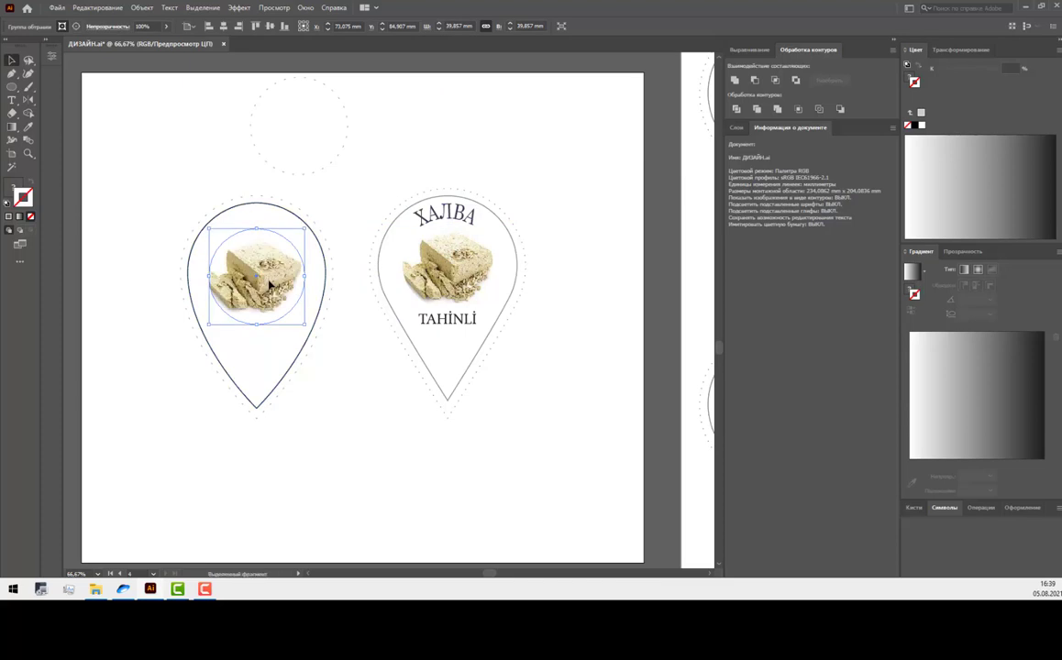
Step: Bring the circular photo to the front of the teardrop, then select the dotted circle
{"action": "right_click", "coordinate": [269, 284]}
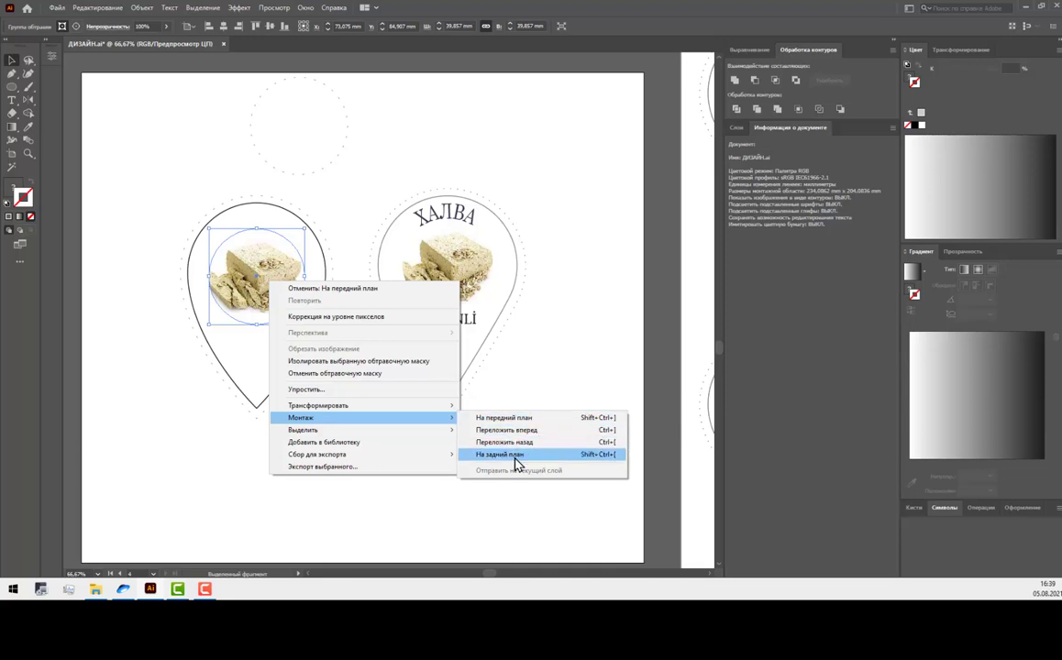
{"action": "left_click", "coordinate": [509, 454]}
{"action": "right_click", "coordinate": [265, 293]}
{"action": "mouse_move", "coordinate": [295, 427]}
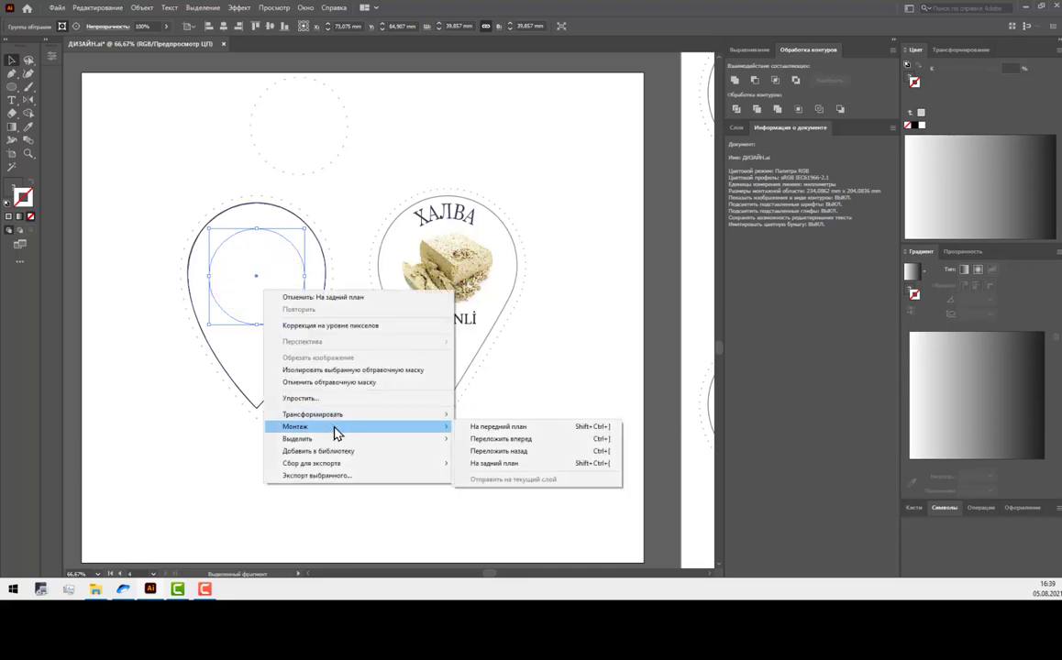
{"action": "left_click", "coordinate": [483, 428]}
{"action": "left_click", "coordinate": [529, 190]}
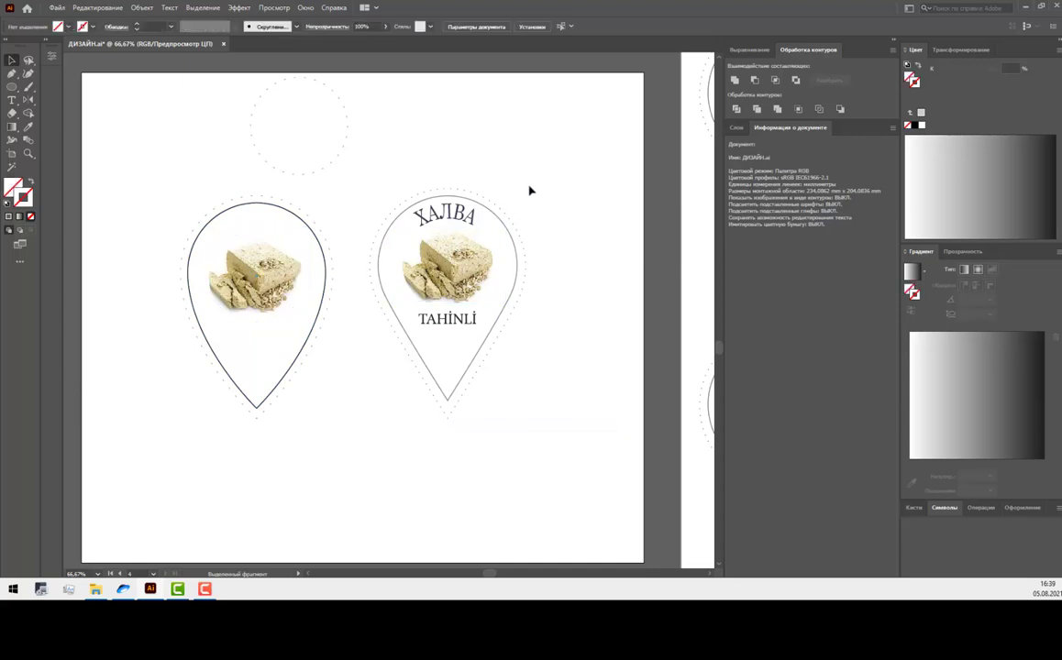
{"action": "left_click", "coordinate": [332, 164]}
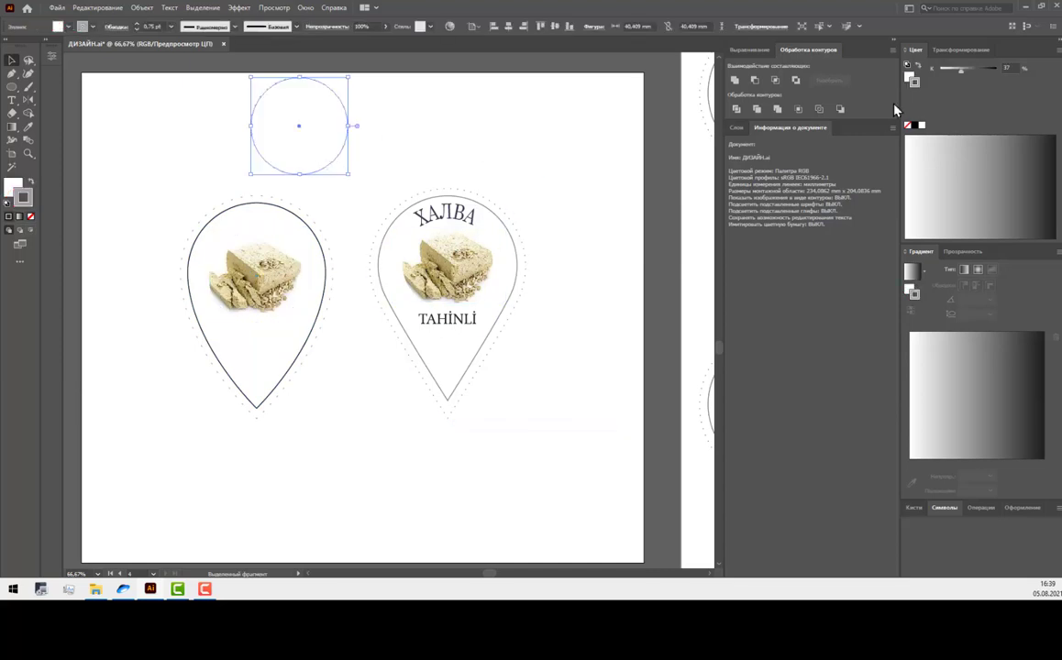
Step: Place a new empty text object at the top of the page
{"action": "left_click", "coordinate": [495, 133]}
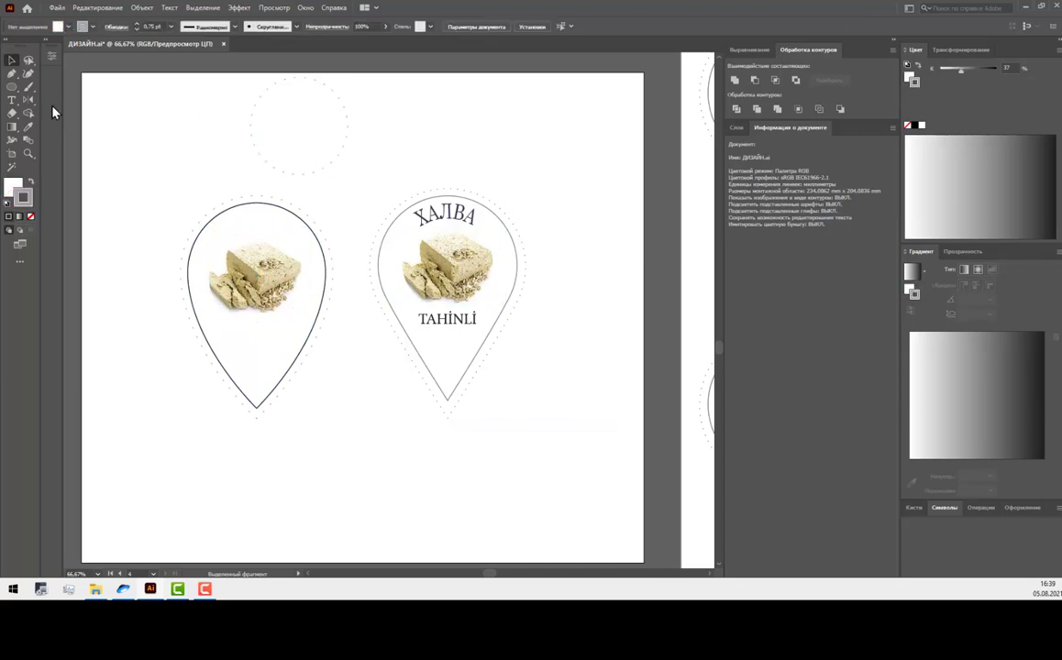
{"action": "key", "text": "t"}
{"action": "left_click", "coordinate": [422, 132]}
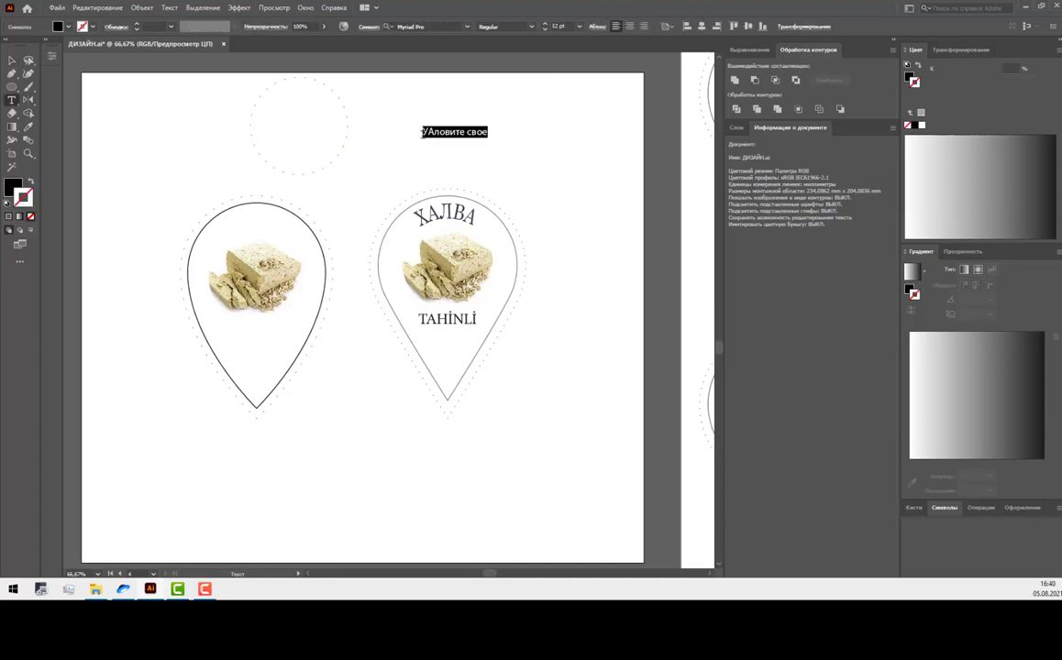
{"action": "key", "text": "BackSpace"}
{"action": "type", "text": "халва"}
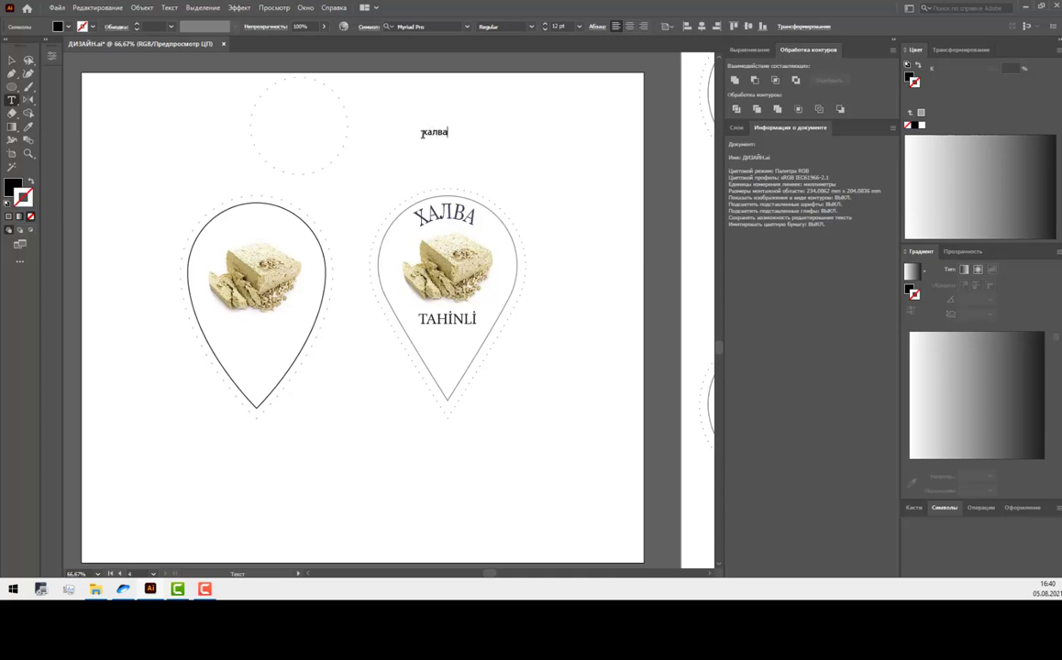
Step: Enlarge the халва text and move the dotted circle to the right of the labels
{"action": "left_click", "coordinate": [11, 60]}
{"action": "left_click_drag", "start_coordinate": [433, 126], "coordinate": [433, 99]}
{"action": "key", "text": "ctrl+c"}
{"action": "left_click", "coordinate": [394, 160]}
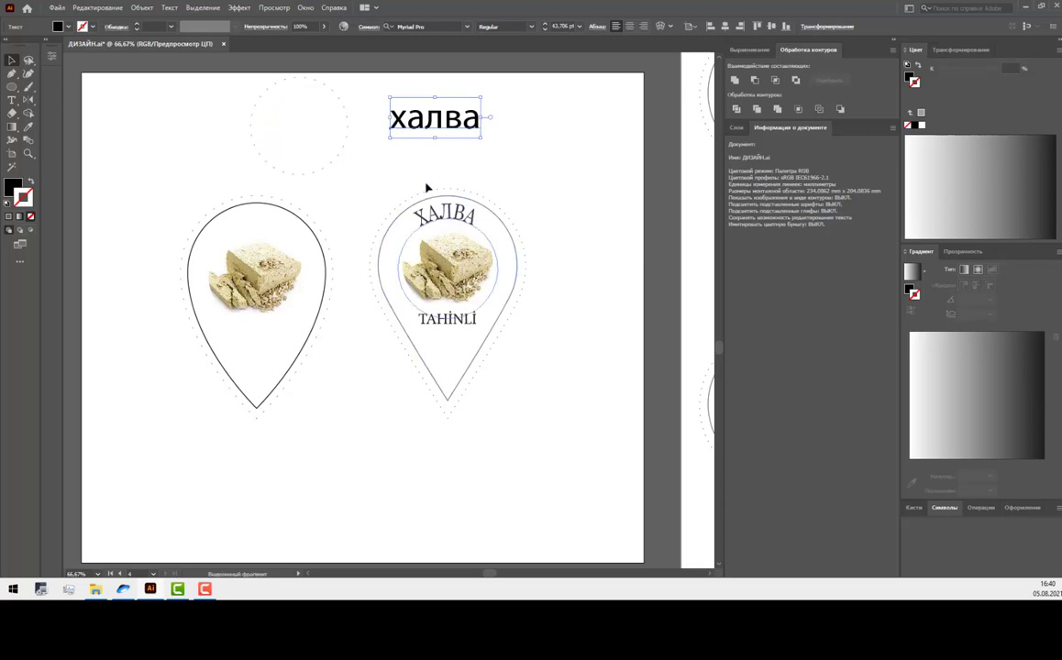
{"action": "left_click_drag", "start_coordinate": [345, 154], "coordinate": [626, 209]}
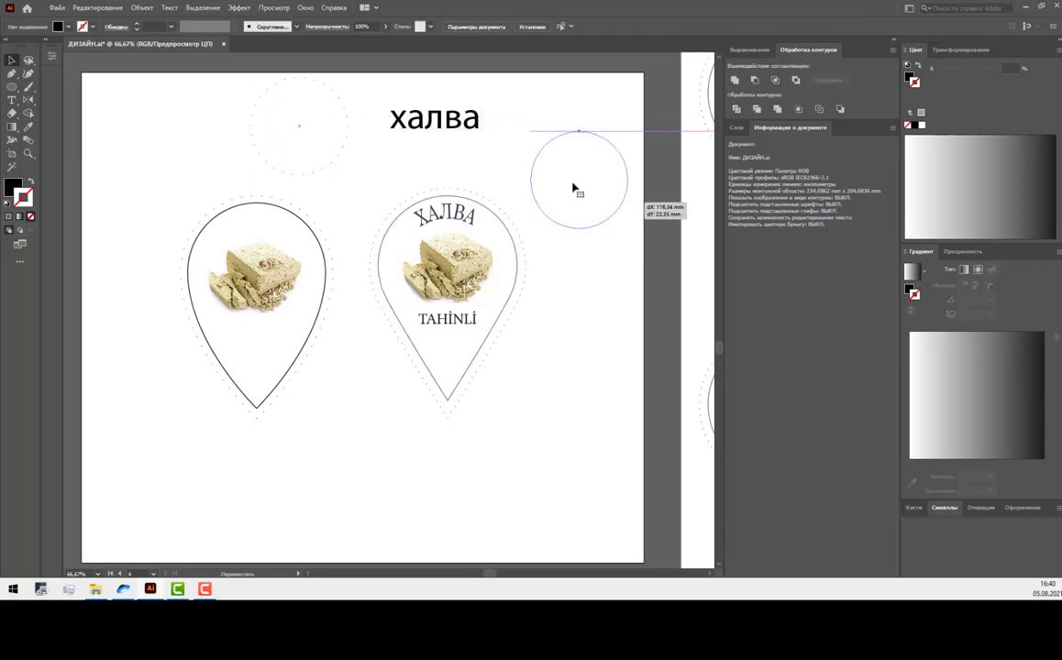
Step: Delete the loose халва text and select the dotted circle
{"action": "left_click_drag", "start_coordinate": [477, 140], "coordinate": [614, 125]}
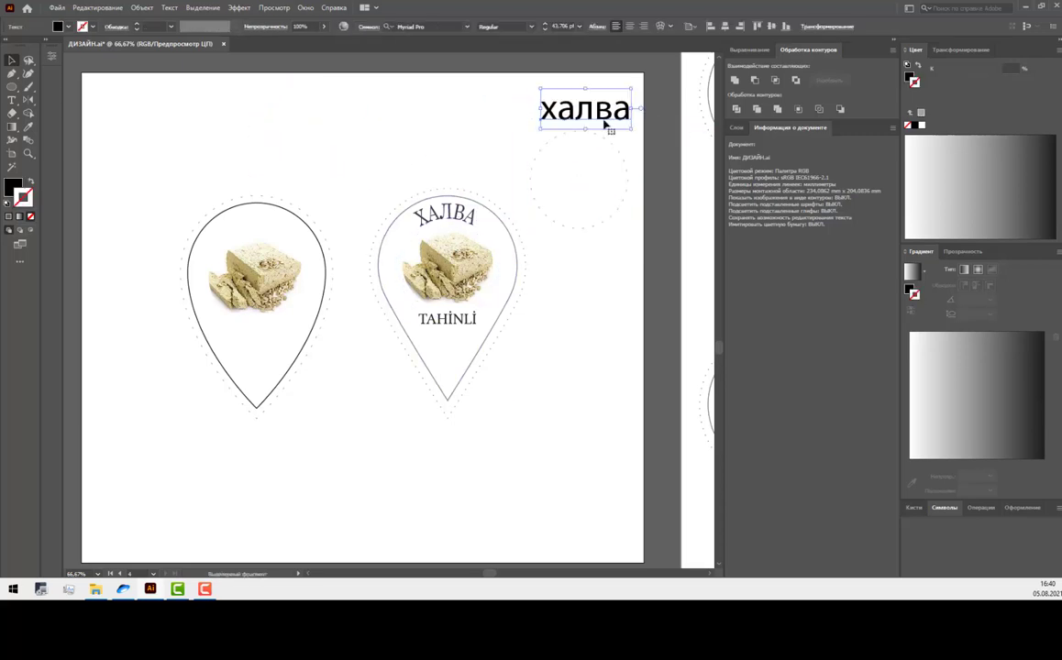
{"action": "key", "text": "Delete"}
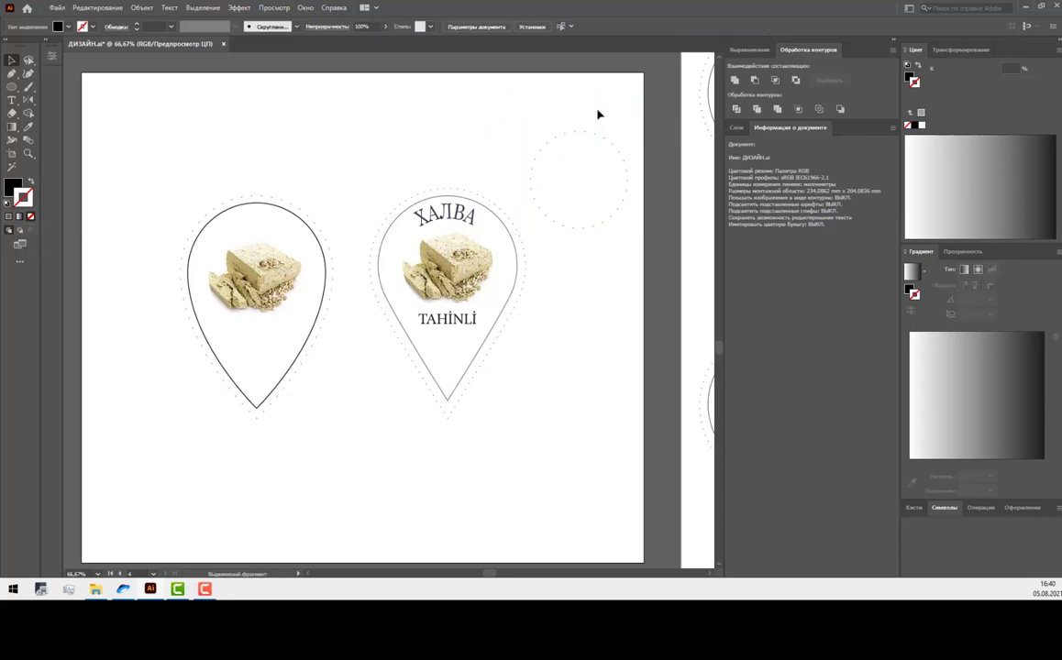
{"action": "left_click_drag", "start_coordinate": [595, 113], "coordinate": [583, 157]}
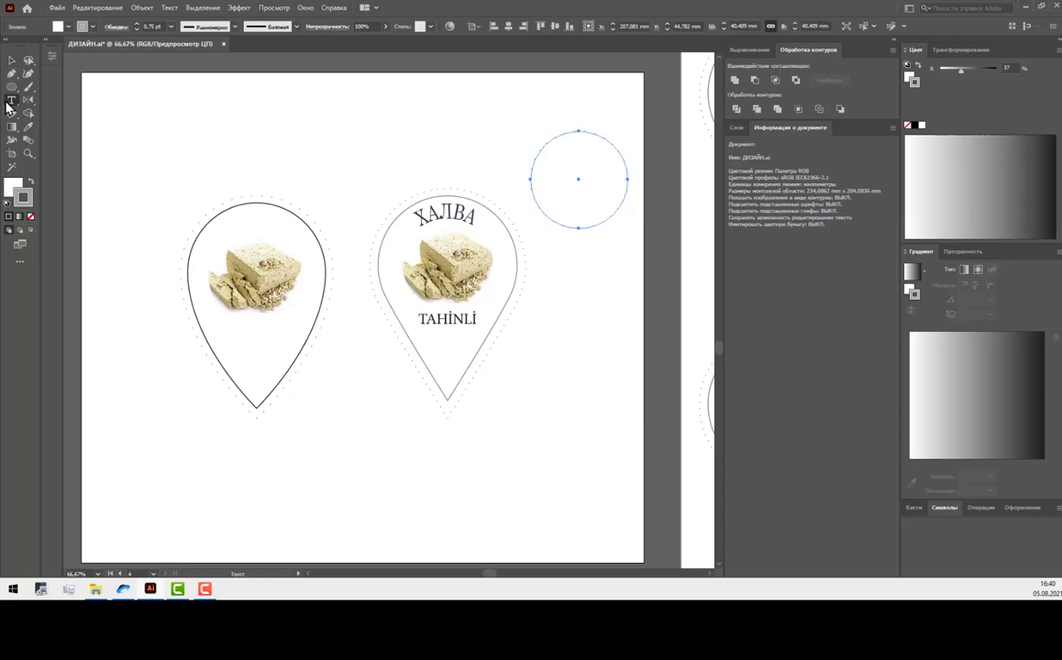
Step: Paste халва as Type on a Path around the circle, rotated to sit on top
{"action": "left_click_drag", "start_coordinate": [7, 102], "coordinate": [96, 98]}
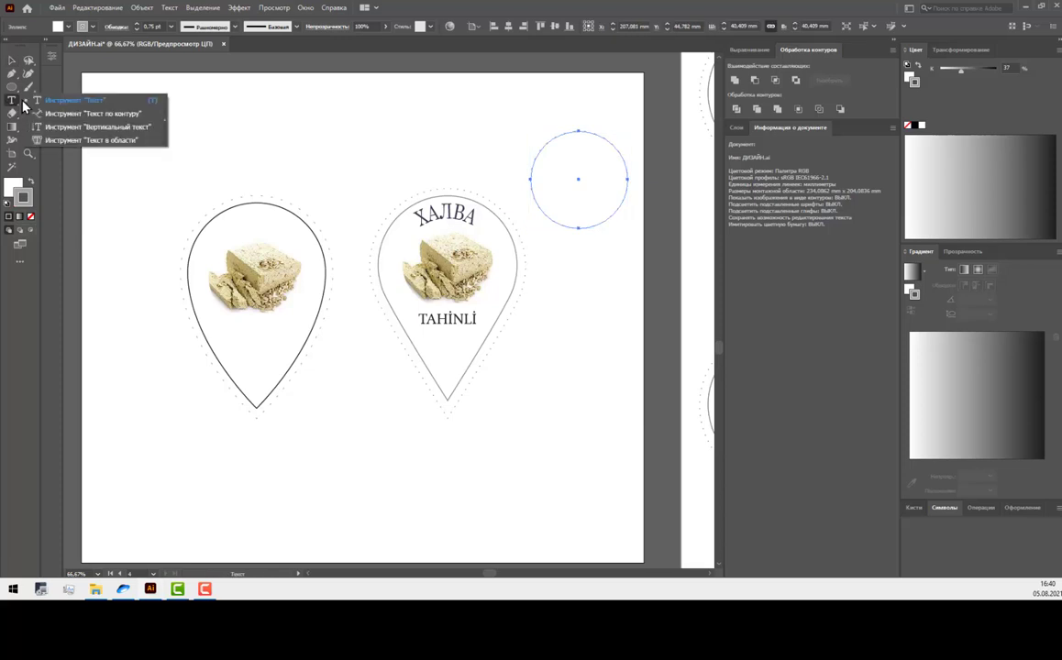
{"action": "left_click", "coordinate": [112, 113]}
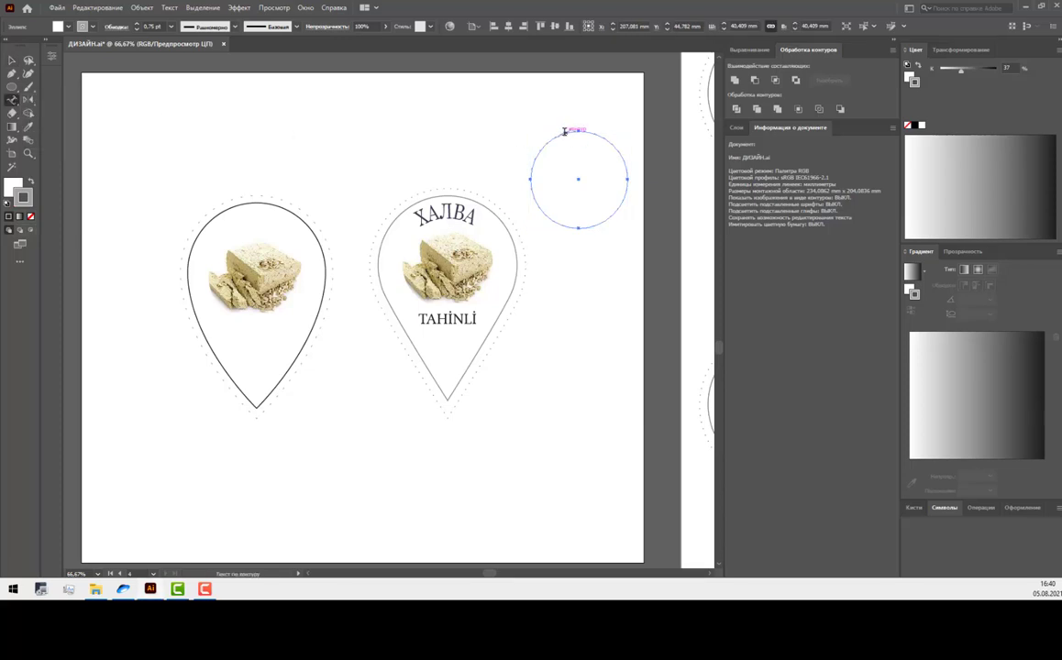
{"action": "left_click", "coordinate": [564, 131]}
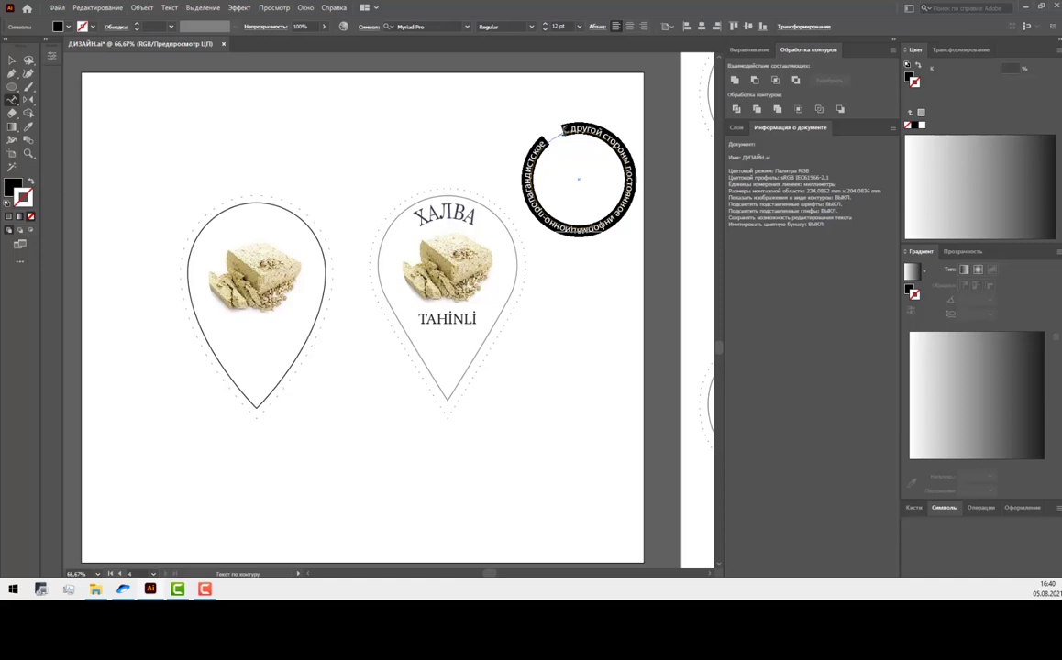
{"action": "key", "text": "ctrl+v"}
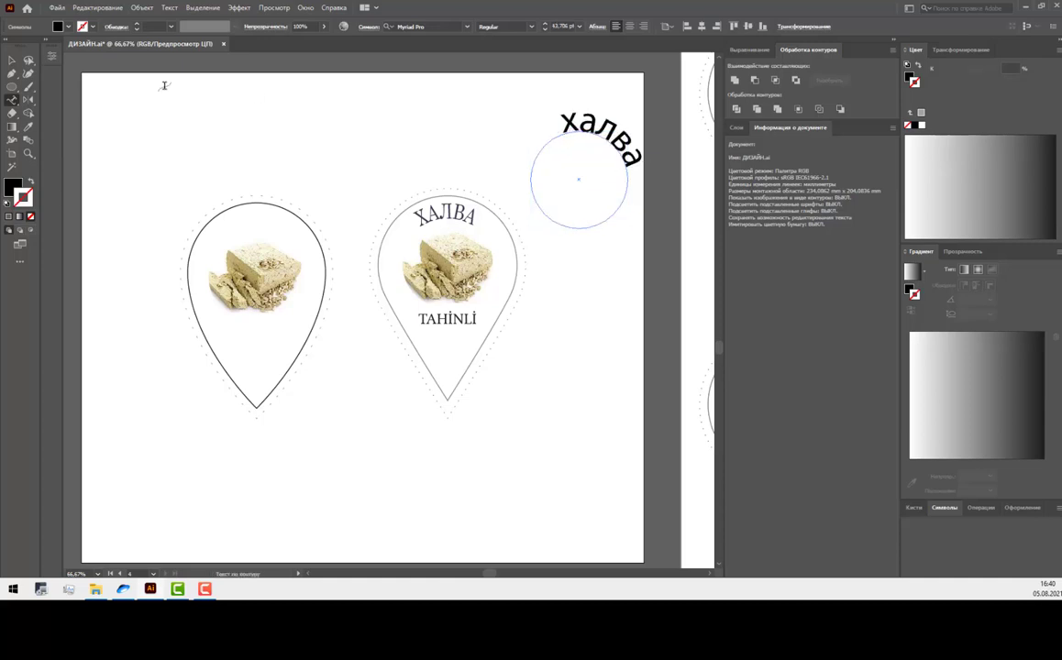
{"action": "key", "text": "Escape"}
{"action": "left_click_drag", "start_coordinate": [631, 234], "coordinate": [642, 204]}
Step: Reduce the халва font size and nudge the circular text slightly clockwise
{"action": "left_click", "coordinate": [561, 27]}
{"action": "scroll", "coordinate": [561, 27], "scroll_direction": "down", "scroll_amount": 5}
{"action": "scroll", "coordinate": [561, 27], "scroll_direction": "down", "scroll_amount": 8}
{"action": "scroll", "coordinate": [562, 27], "scroll_direction": "down", "scroll_amount": 1}
{"action": "left_click_drag", "start_coordinate": [611, 118], "coordinate": [621, 122]}
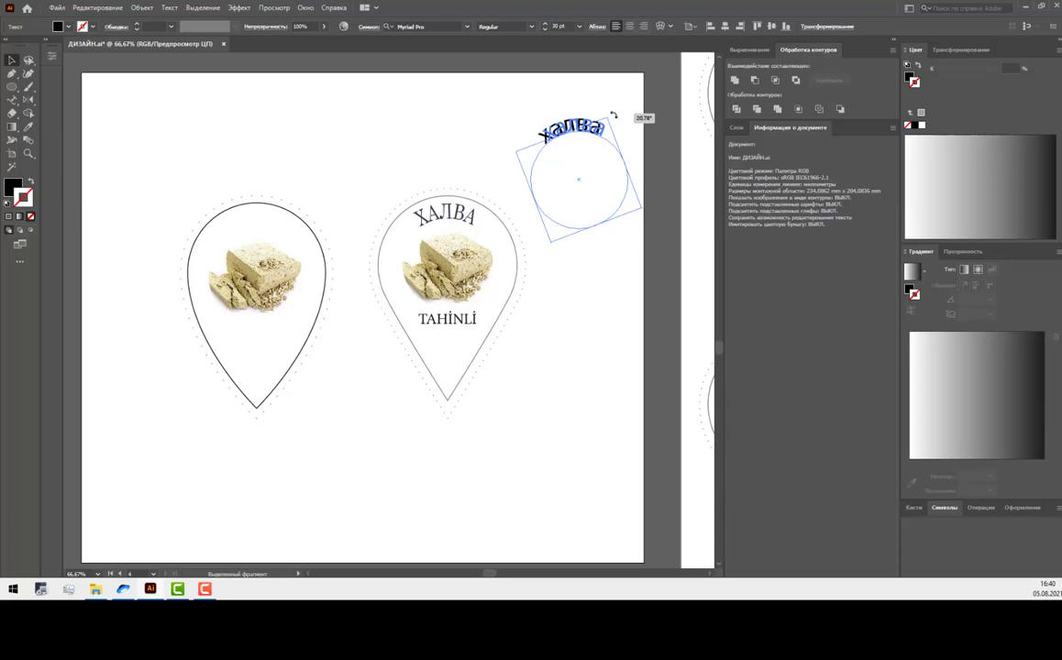
{"action": "left_click", "coordinate": [435, 26]}
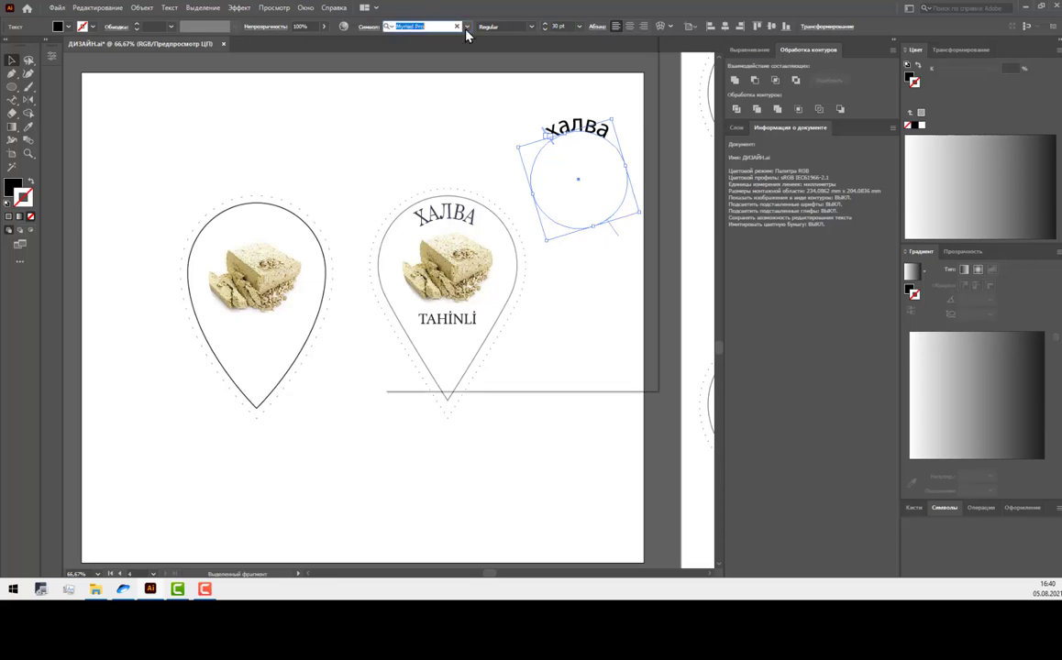
{"action": "left_click", "coordinate": [420, 26]}
{"action": "left_click", "coordinate": [592, 157]}
Step: Move the circular ХАЛВА onto the left pin in Source Serif Variable 25 pt, resized to fit
{"action": "left_click_drag", "start_coordinate": [575, 175], "coordinate": [241, 146]}
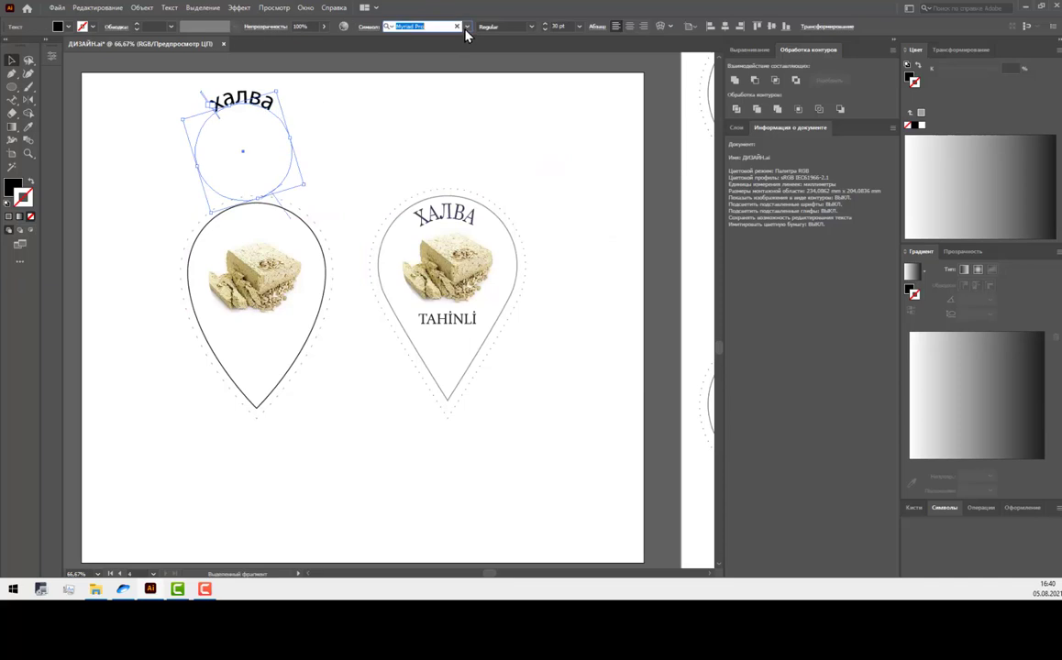
{"action": "left_click", "coordinate": [420, 25]}
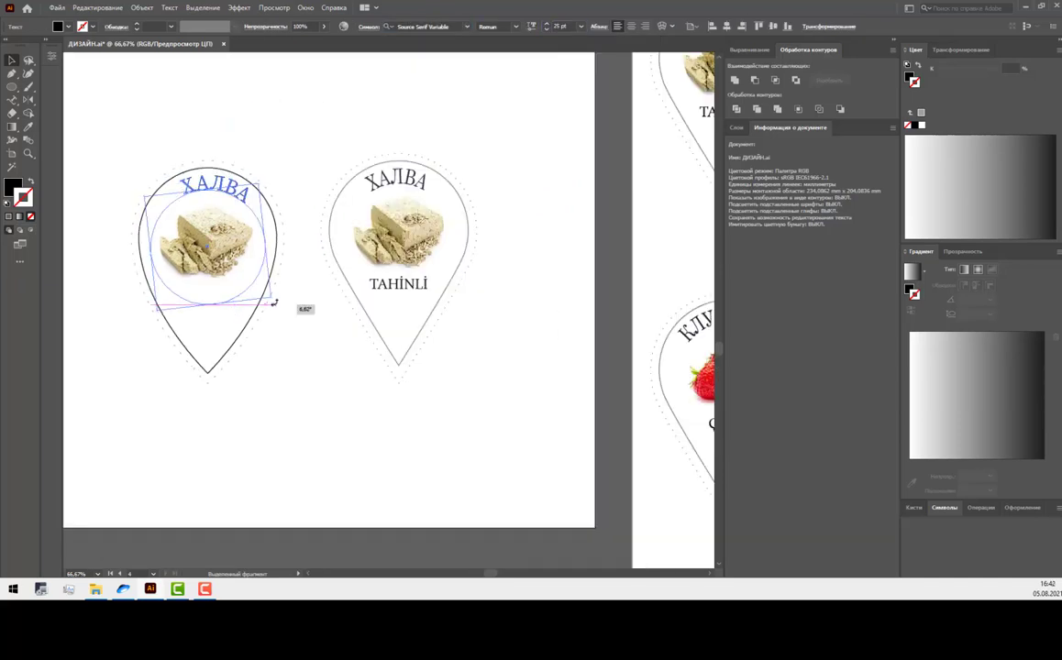
{"action": "left_click_drag", "start_coordinate": [272, 301], "coordinate": [299, 316]}
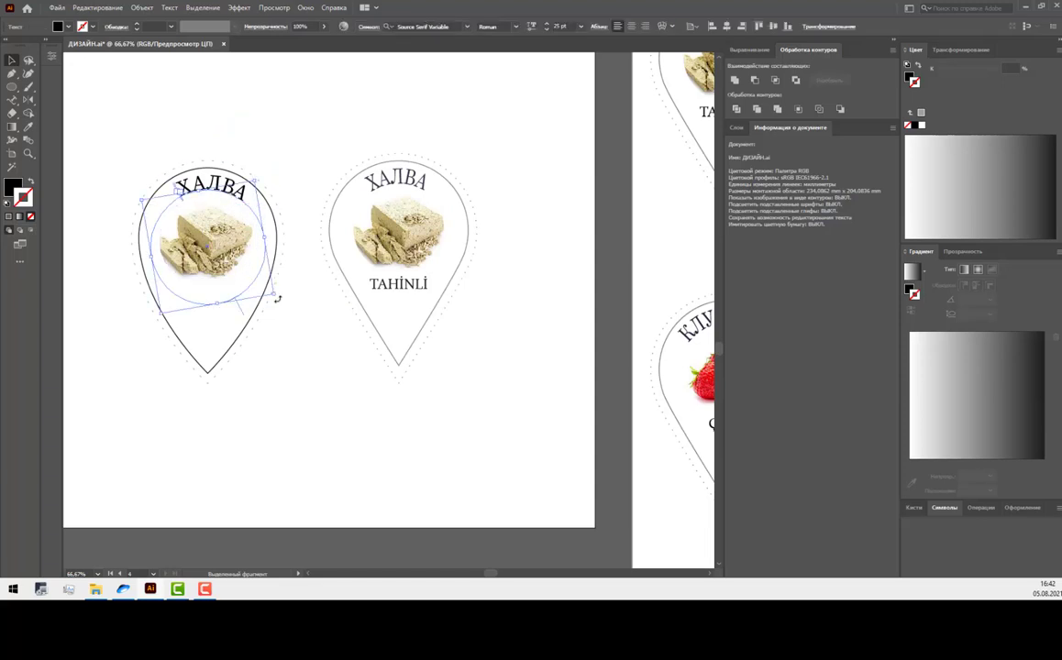
{"action": "left_click", "coordinate": [320, 316]}
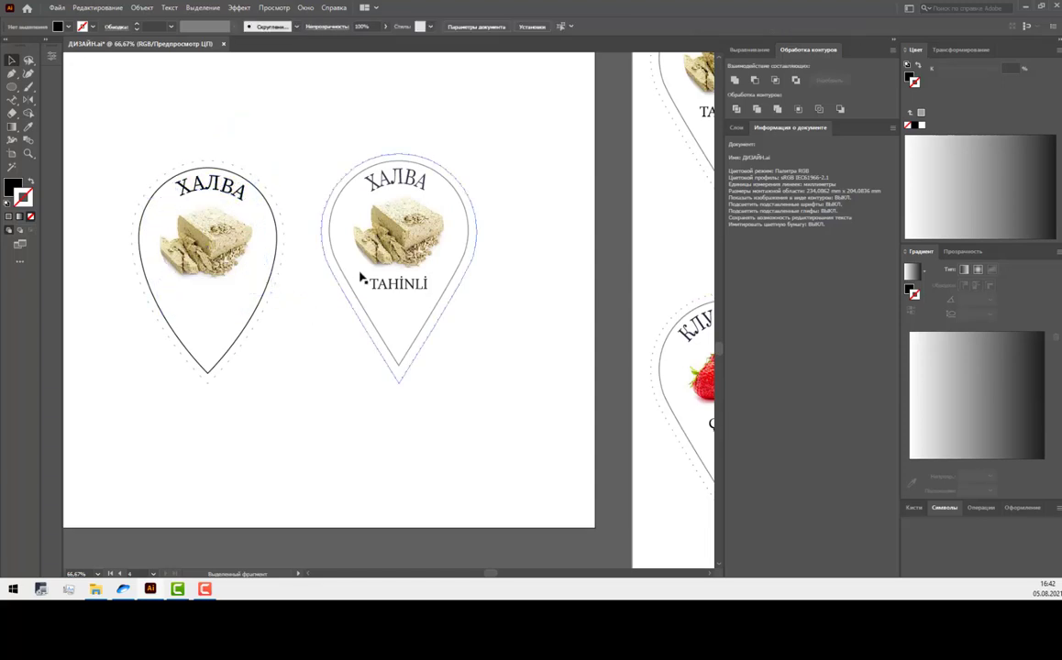
Step: Add point text 'TAHINLI' and place it under the halva image in the left label
{"action": "left_click", "coordinate": [12, 99]}
{"action": "left_click", "coordinate": [211, 95]}
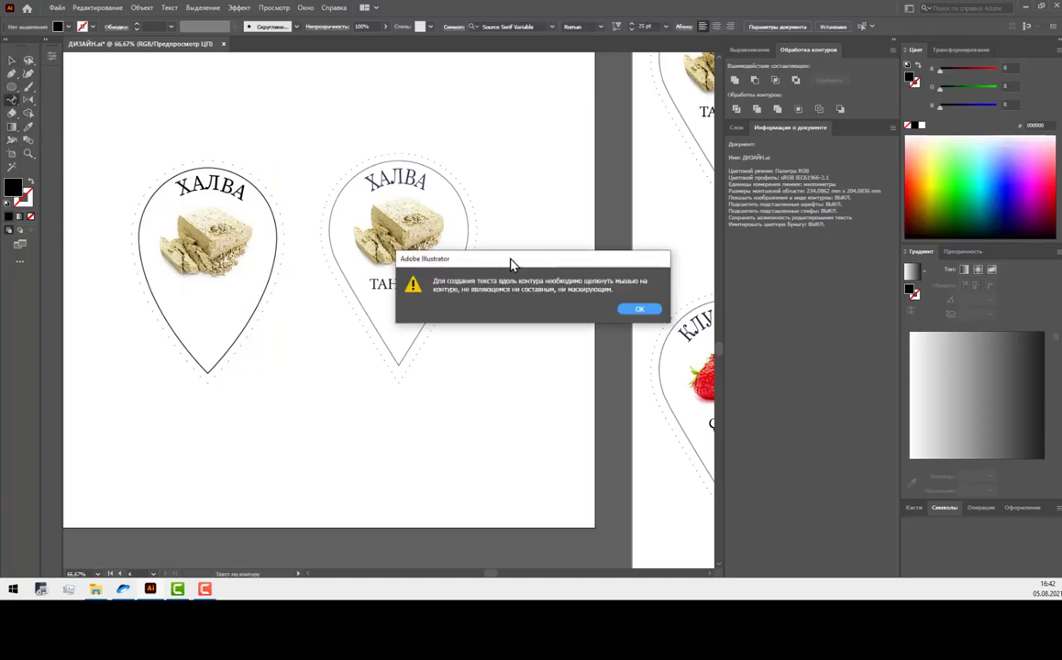
{"action": "left_click", "coordinate": [635, 309]}
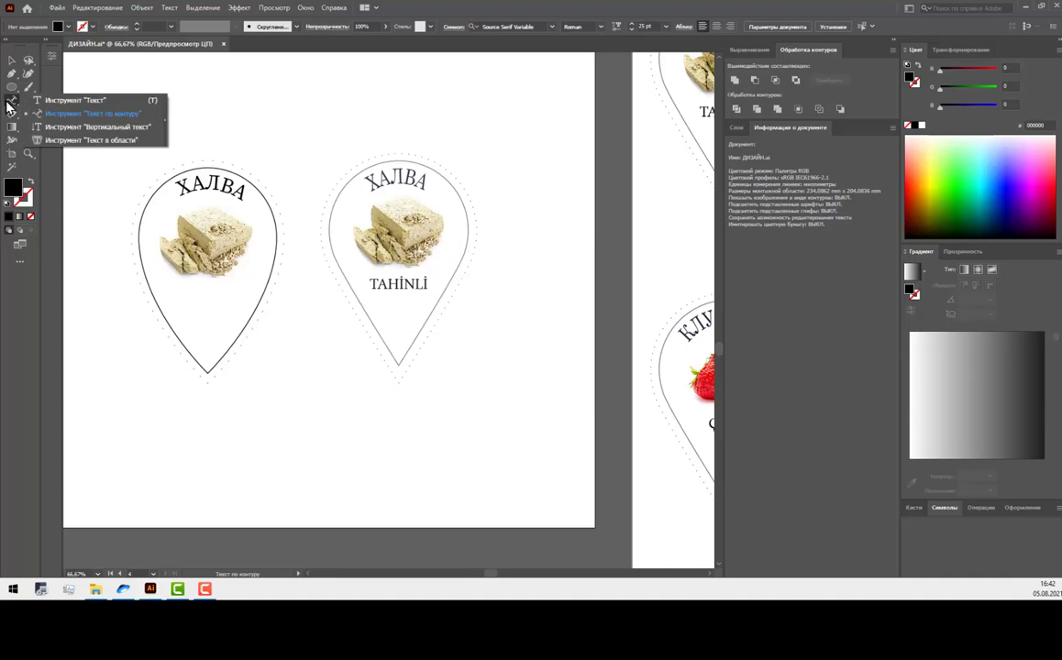
{"action": "left_click_drag", "start_coordinate": [9, 101], "coordinate": [66, 100]}
{"action": "left_click", "coordinate": [220, 112]}
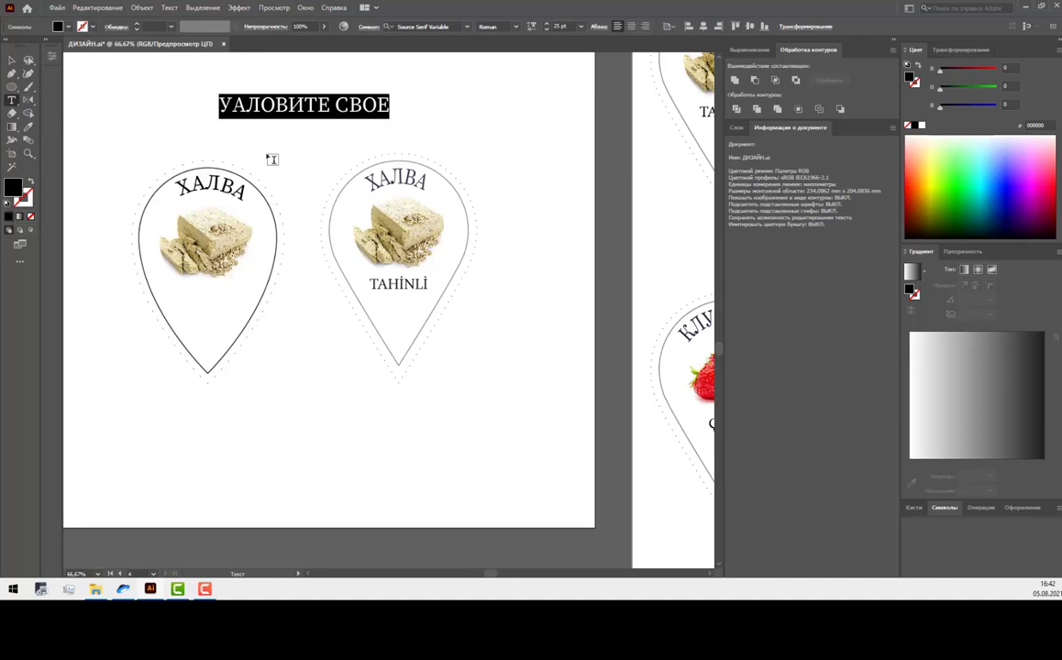
{"action": "type", "text": "TAHINLI"}
{"action": "key", "text": "Escape"}
{"action": "left_click_drag", "start_coordinate": [266, 109], "coordinate": [212, 296]}
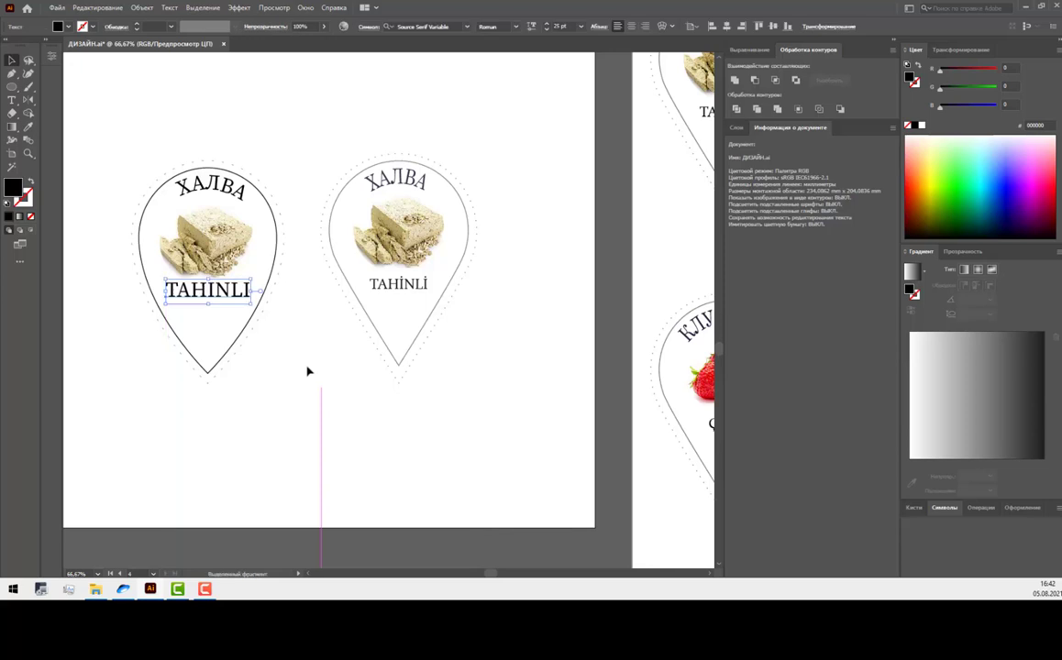
Step: Make TAHINLI, the image and ХАЛВА dark grey using Grayscale colour mode
{"action": "left_click", "coordinate": [206, 234], "text": "shift"}
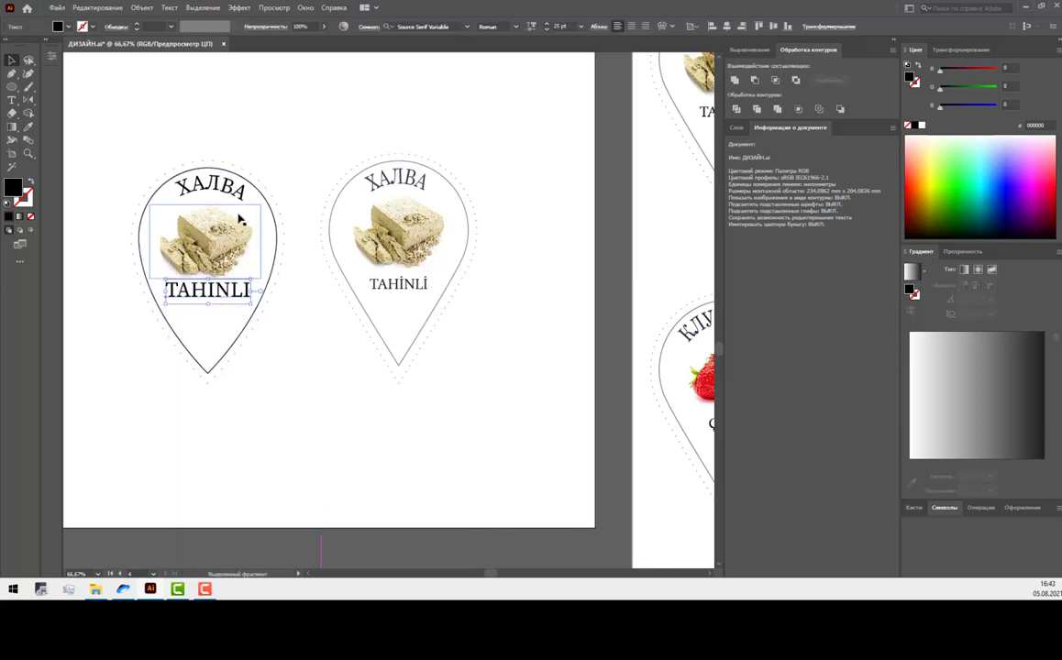
{"action": "left_click", "coordinate": [211, 186], "text": "shift"}
{"action": "left_click", "coordinate": [1054, 59]}
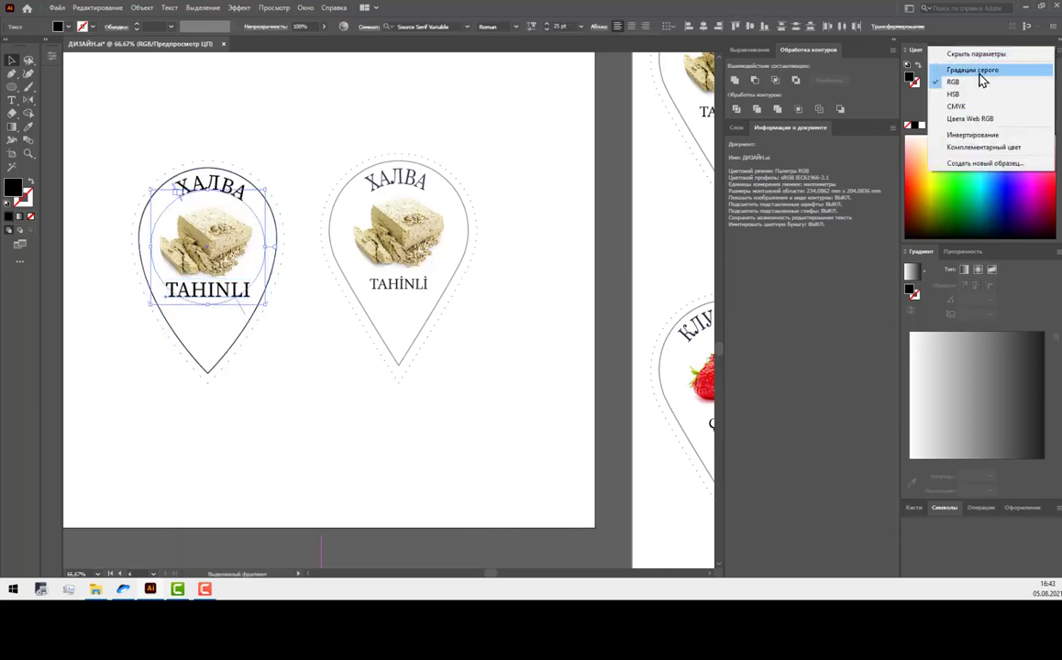
{"action": "left_click", "coordinate": [949, 62]}
{"action": "left_click_drag", "start_coordinate": [990, 72], "coordinate": [985, 72]}
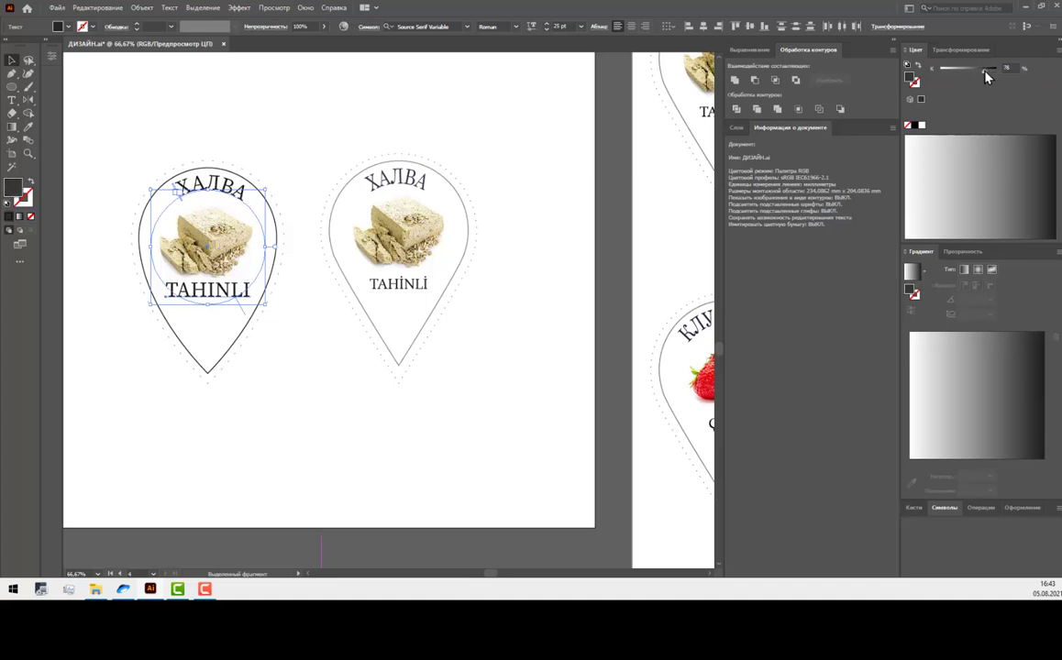
{"action": "left_click", "coordinate": [544, 280]}
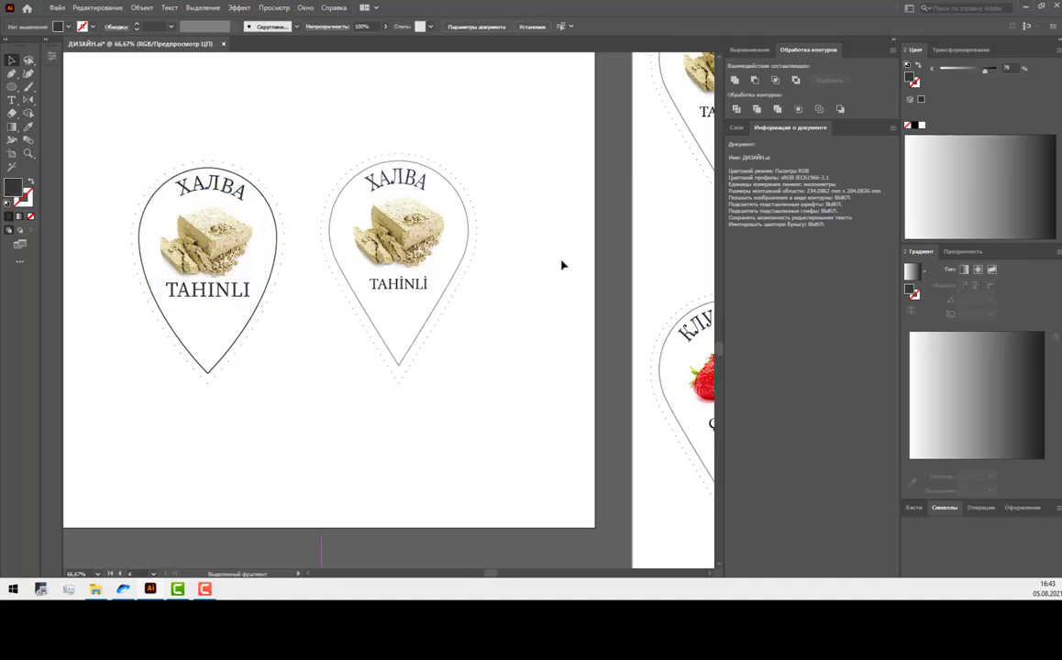
Step: Set the left teardrop's outline stroke to Grayscale at roughly 31–46% black
{"action": "left_click", "coordinate": [228, 357]}
{"action": "left_click", "coordinate": [916, 85]}
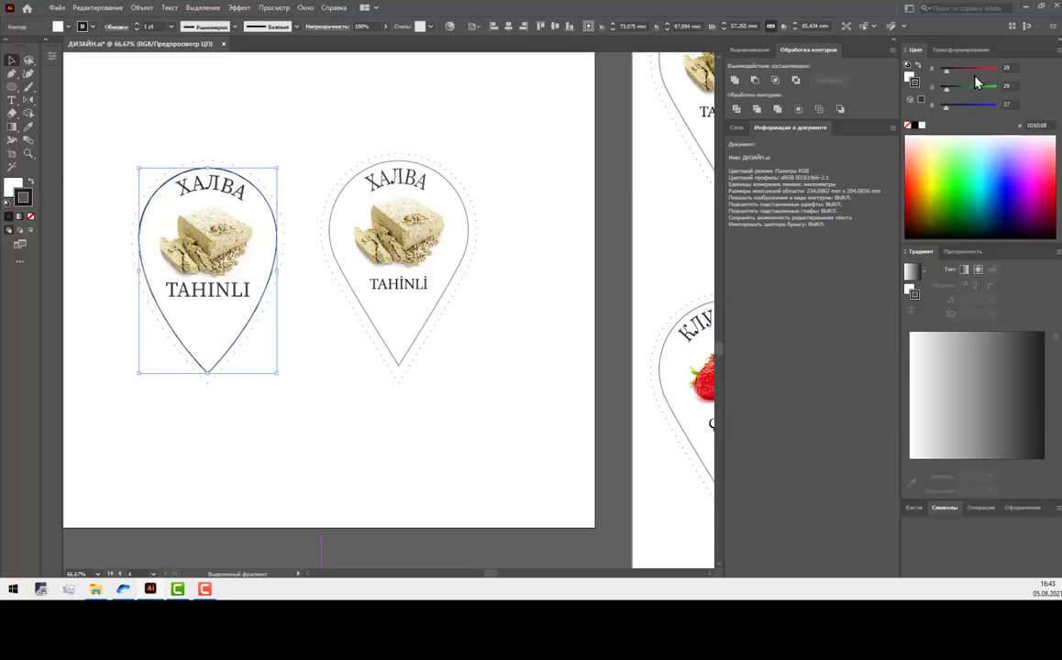
{"action": "right_click", "coordinate": [977, 80]}
{"action": "left_click", "coordinate": [976, 74]}
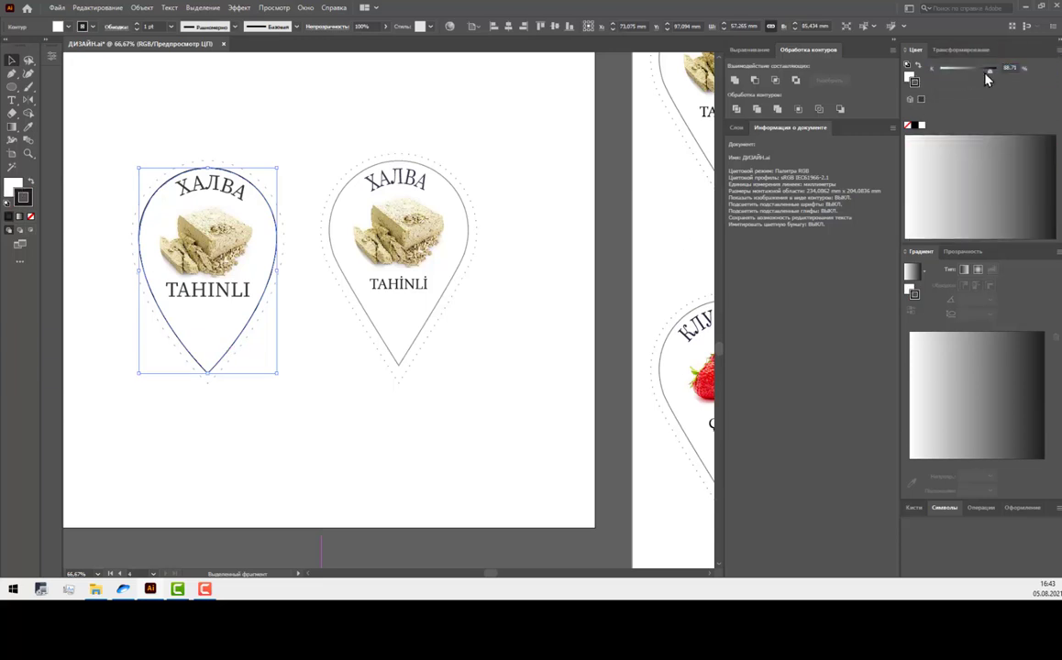
{"action": "left_click_drag", "start_coordinate": [971, 73], "coordinate": [965, 73]}
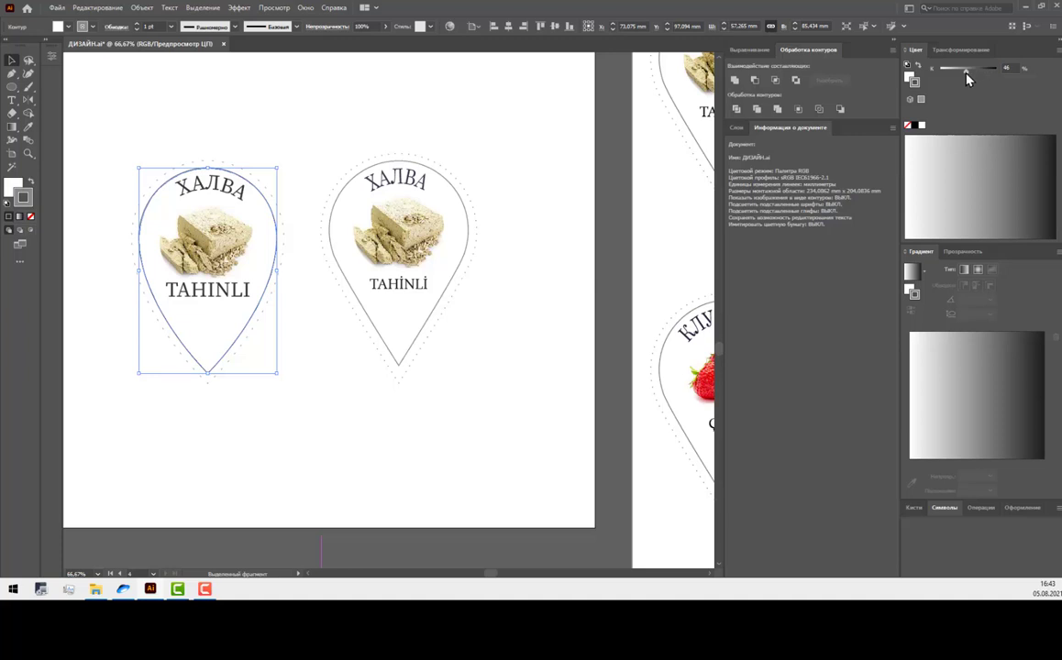
{"action": "left_click", "coordinate": [579, 197]}
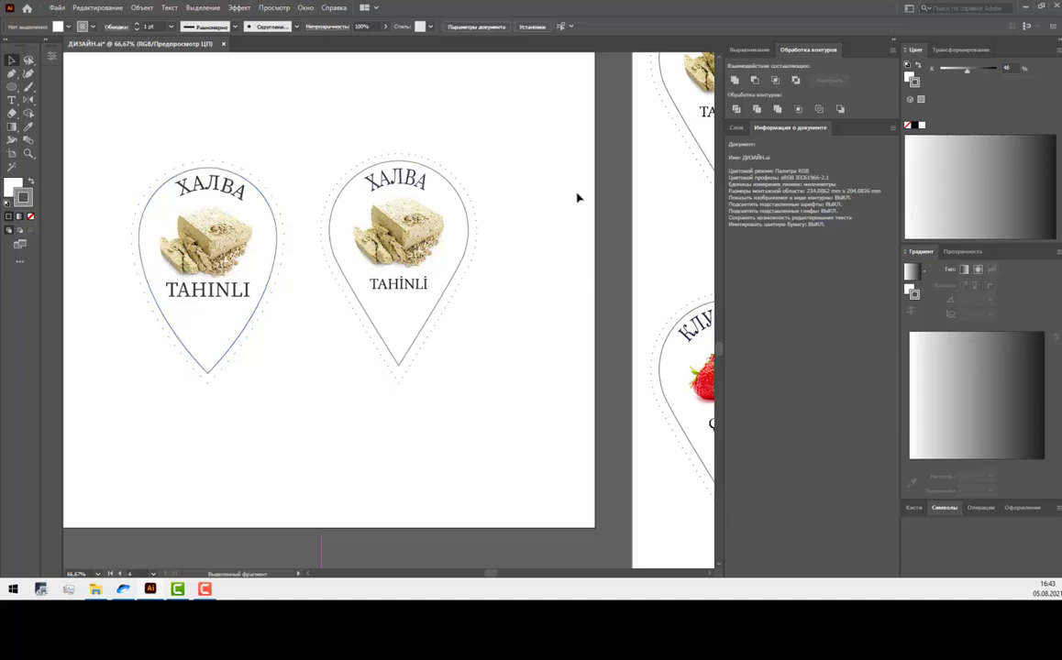
{"action": "left_click", "coordinate": [279, 261]}
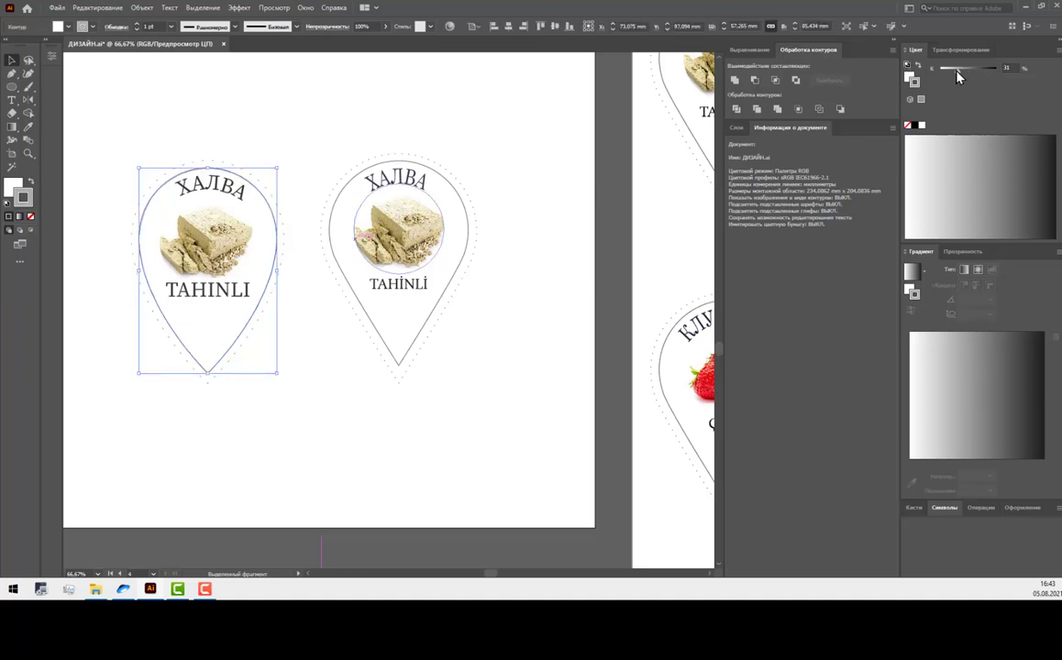
{"action": "left_click", "coordinate": [503, 178]}
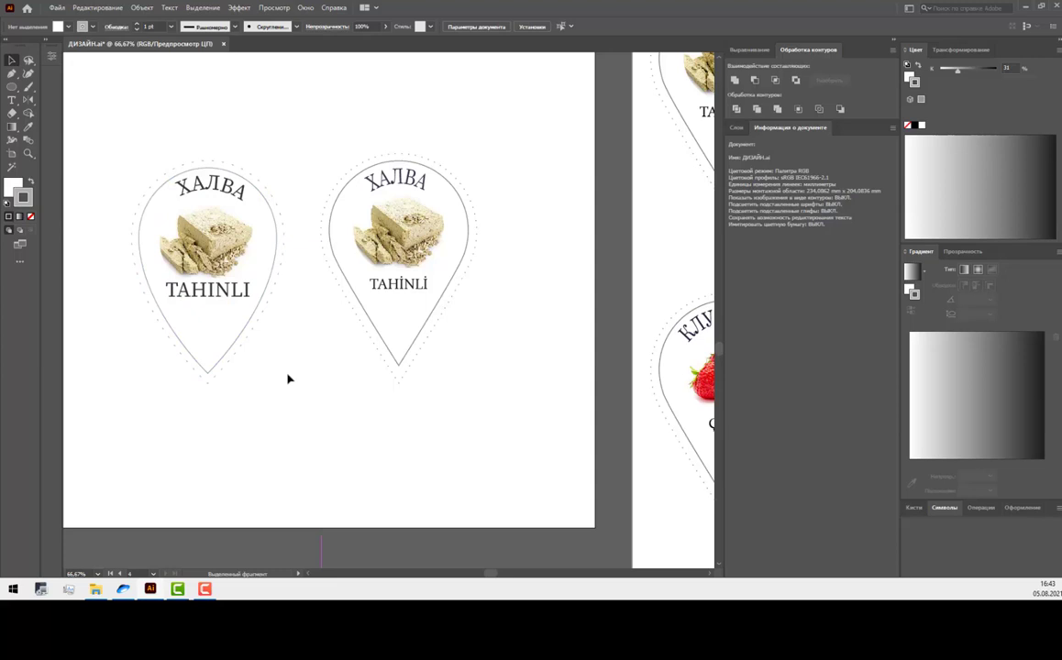
{"action": "left_click_drag", "start_coordinate": [287, 379], "coordinate": [357, 396]}
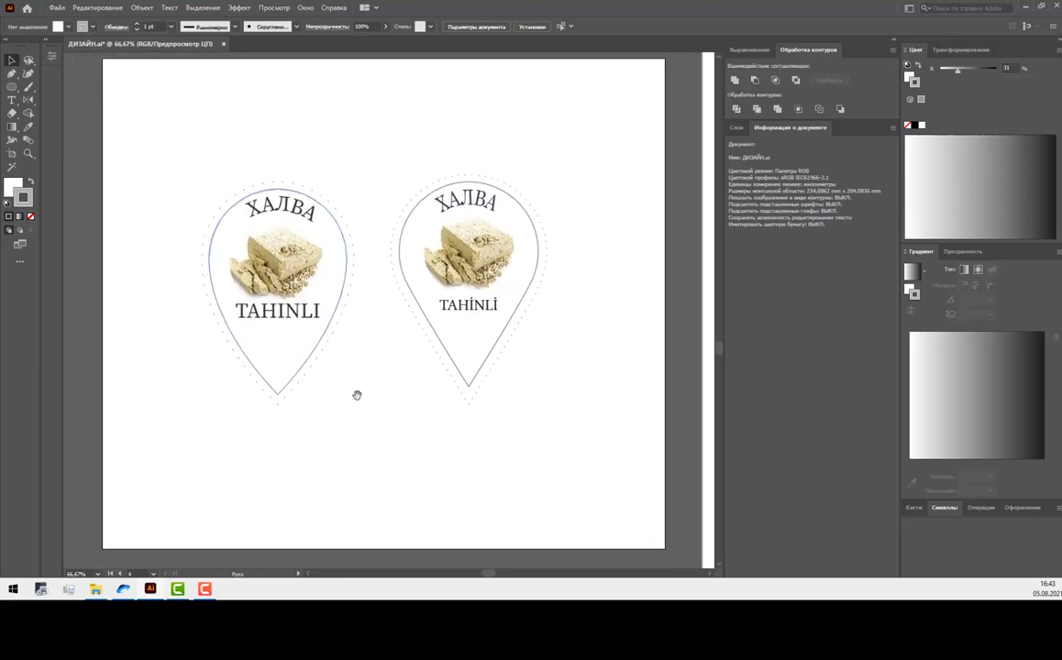